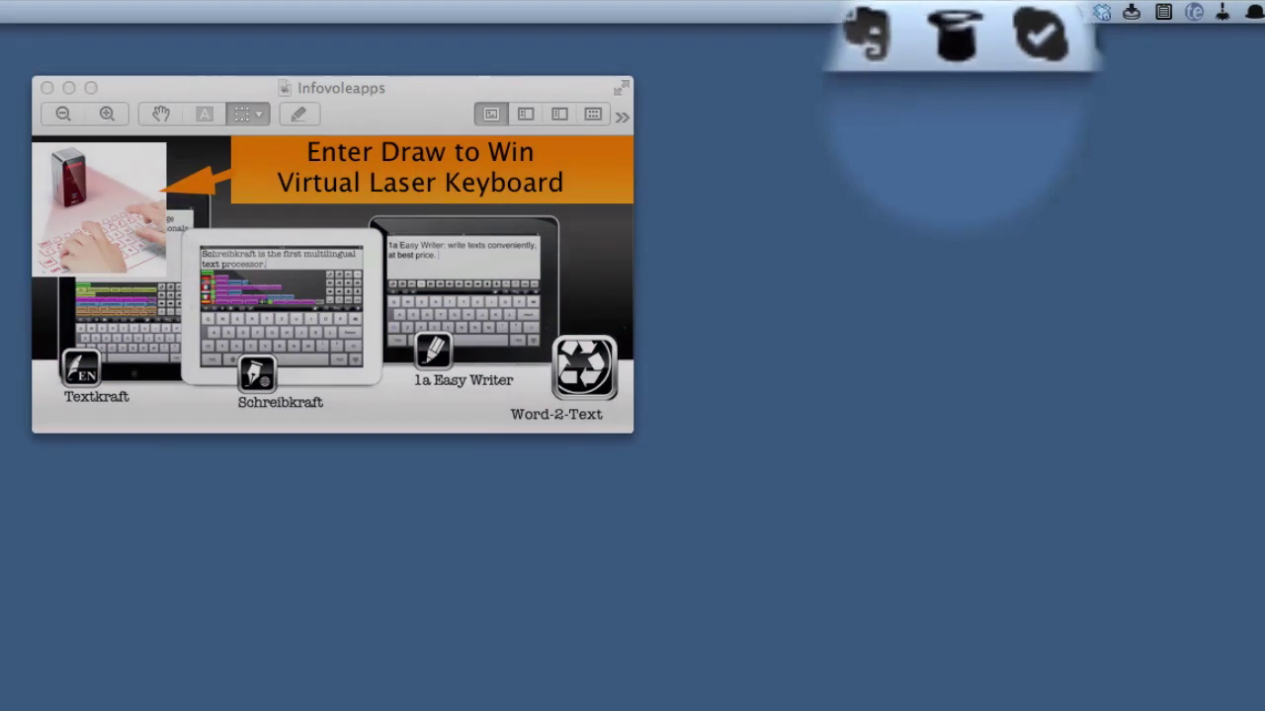
# Step: Open Trickster and look through the Video, Images, Documents, Applications and Flagged lists, ending on the list of all recent items
pyautogui.click(957, 11)
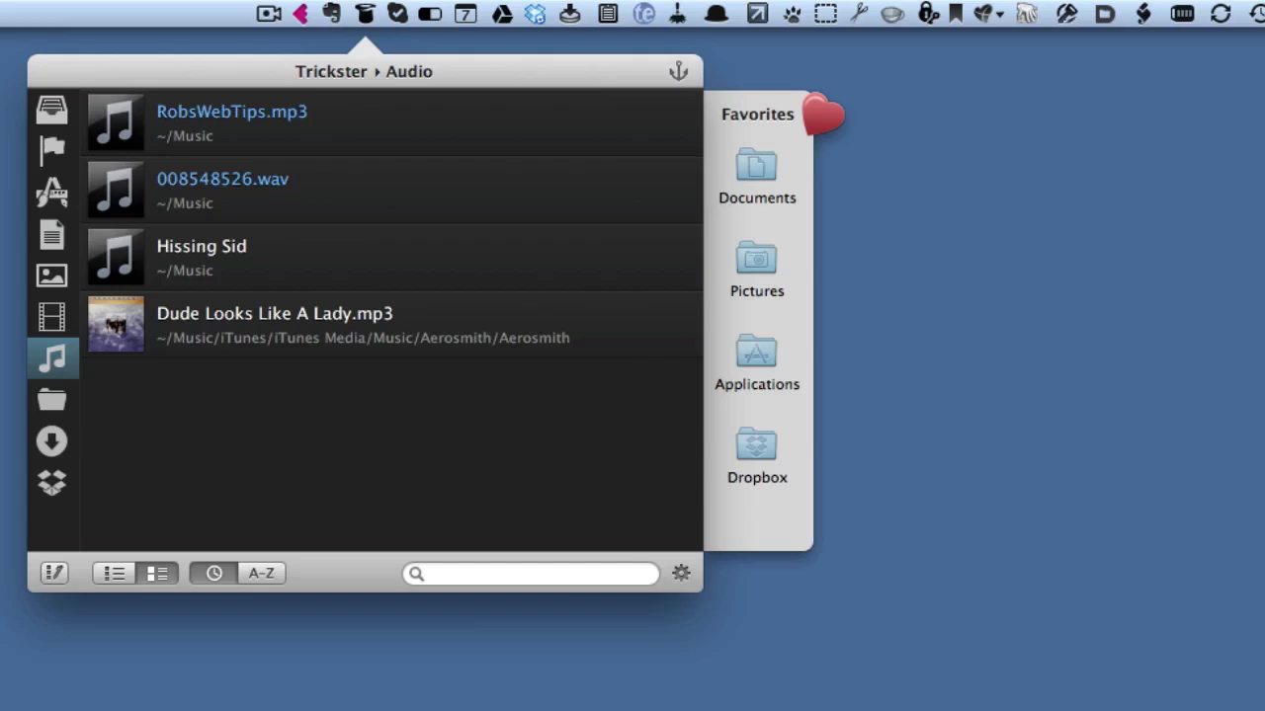
pyautogui.click(51, 316)
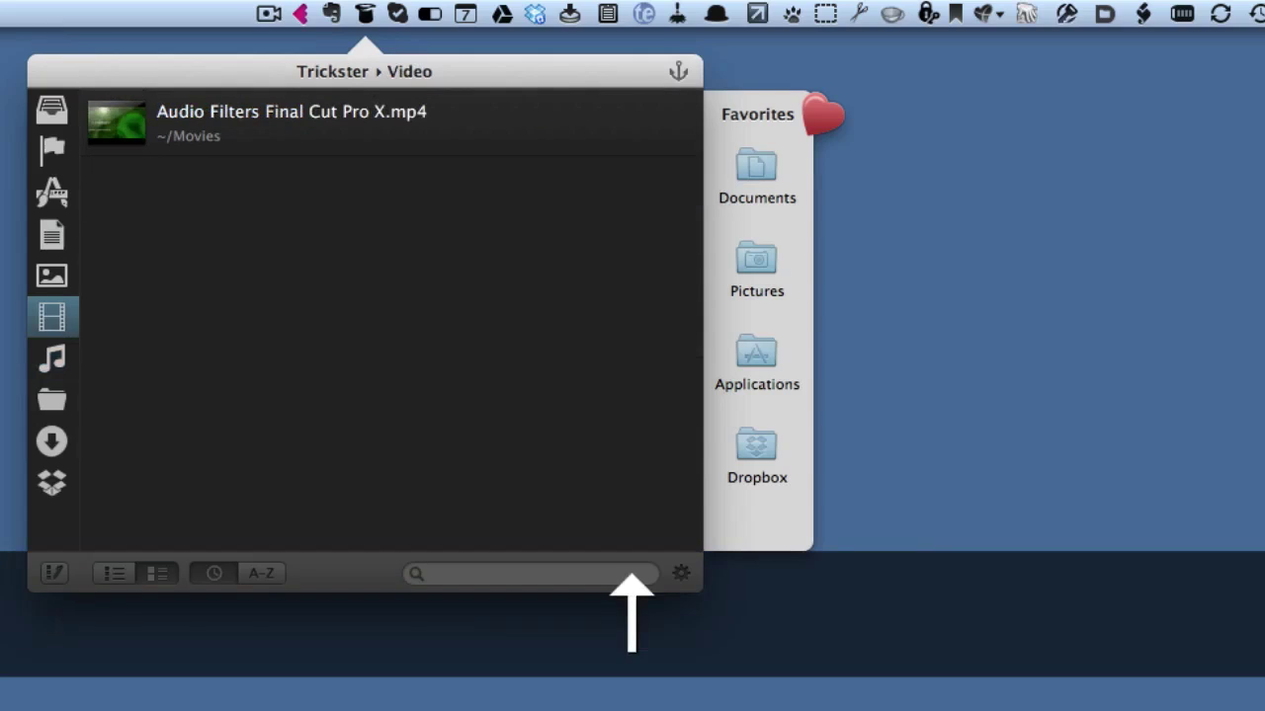
pyautogui.click(51, 275)
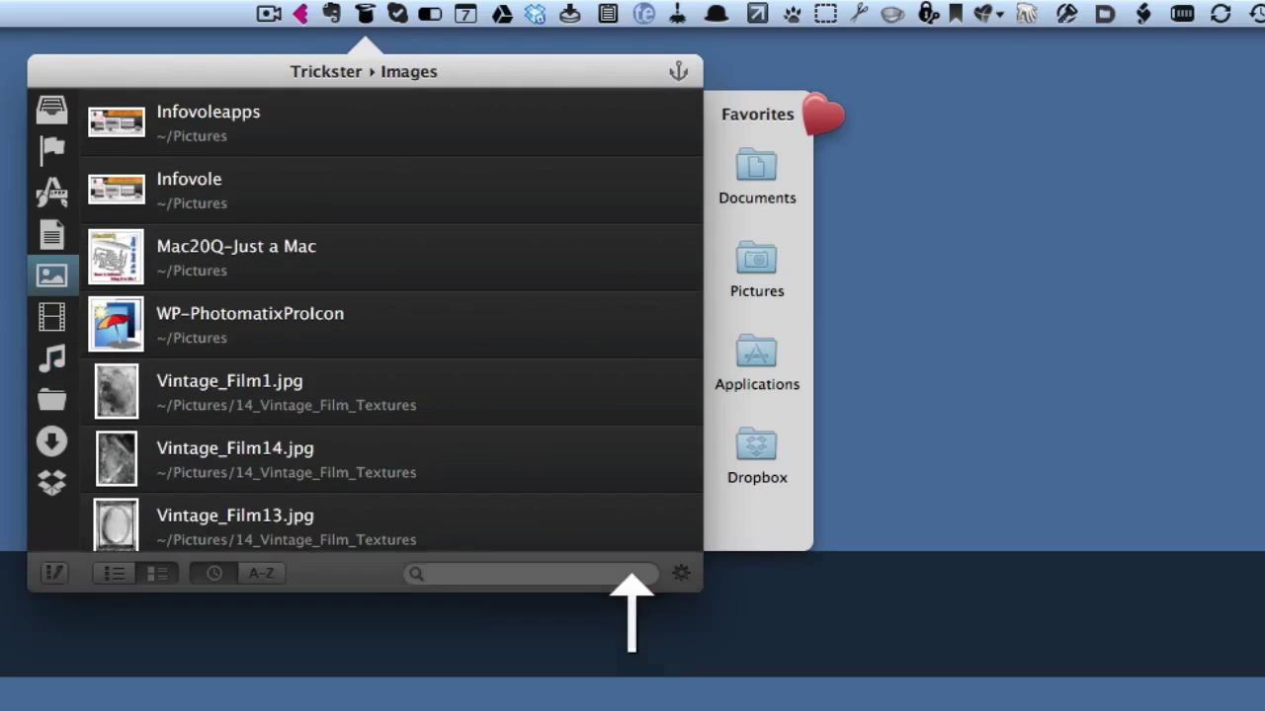
pyautogui.click(51, 234)
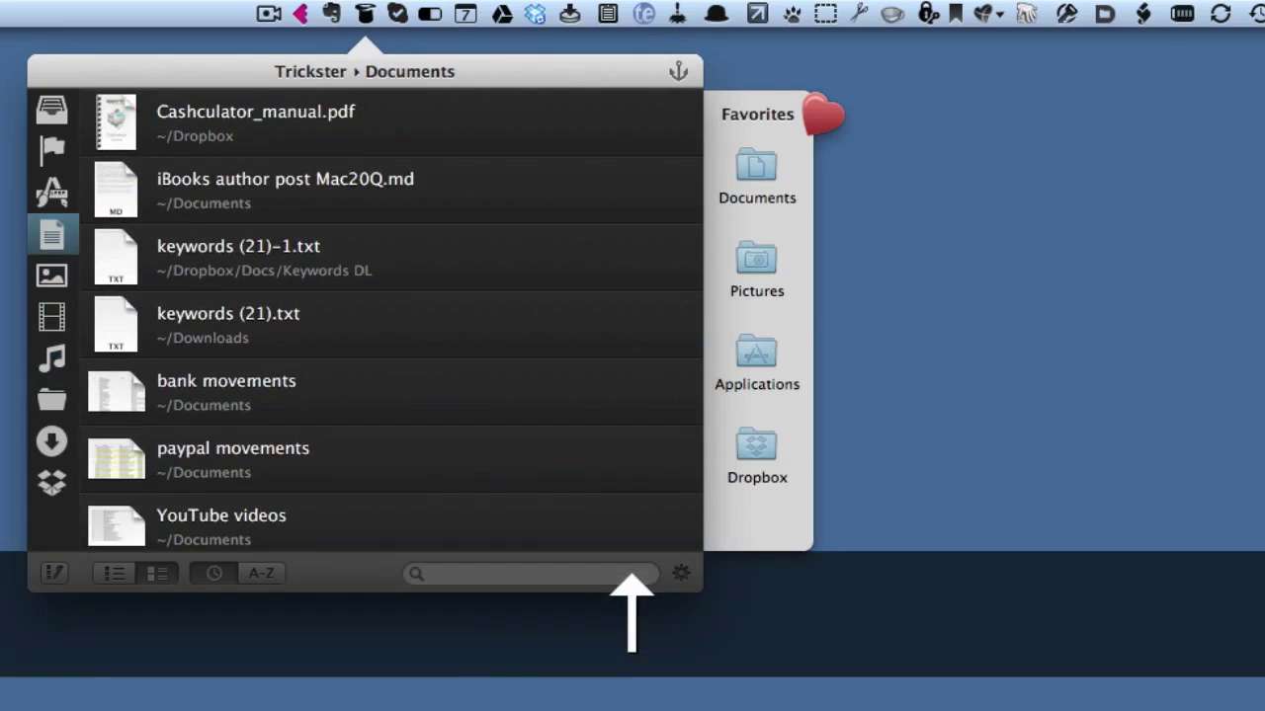
pyautogui.click(51, 191)
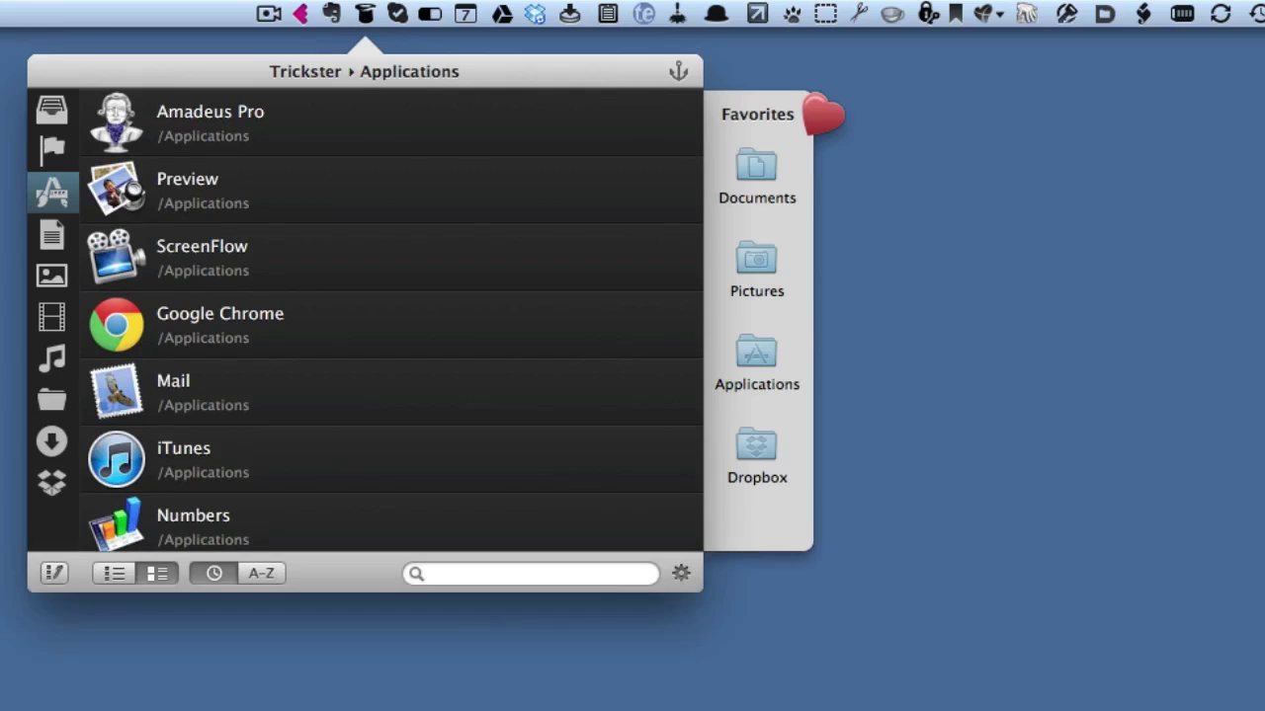
pyautogui.click(52, 149)
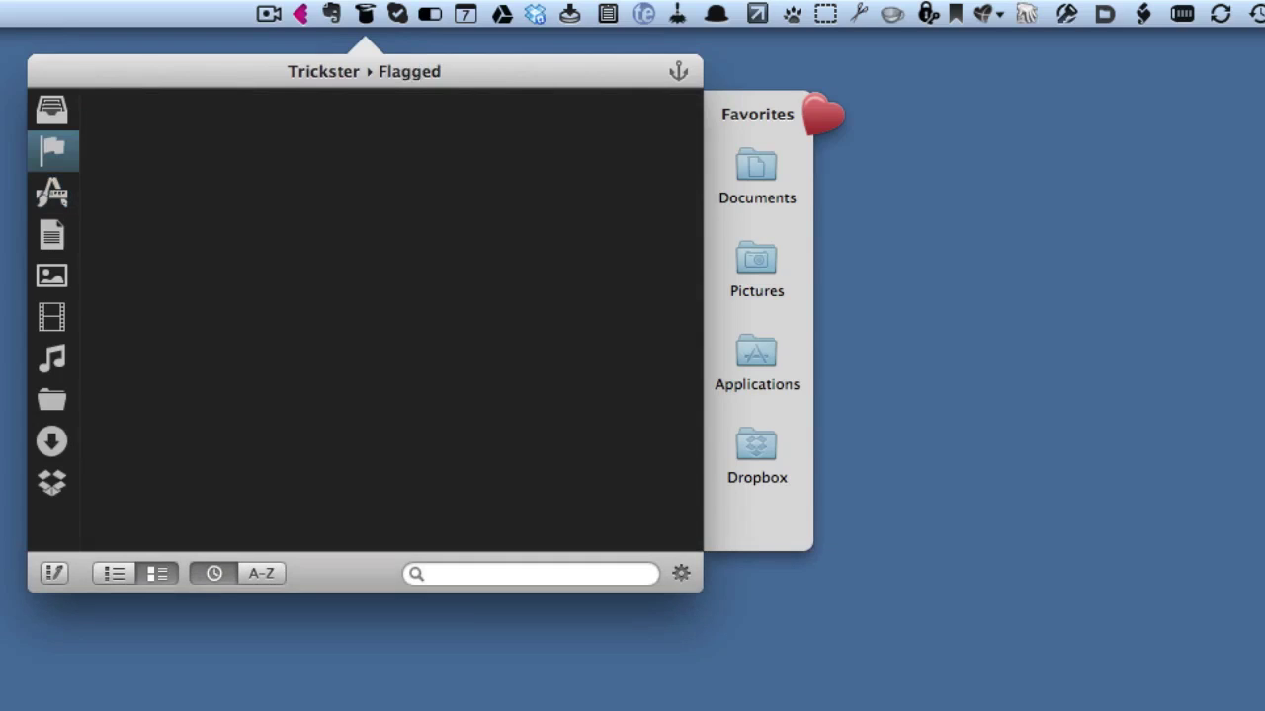
pyautogui.click(51, 108)
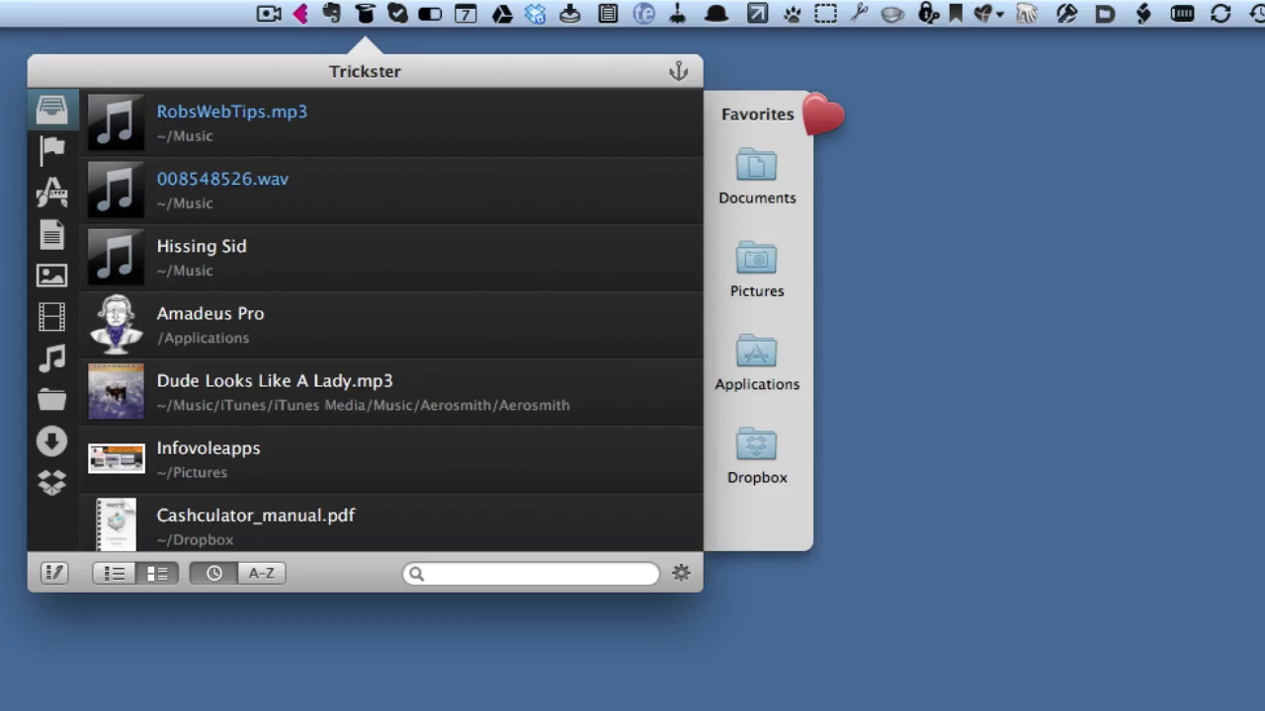
# Step: Try the compact list view, return to the detailed view with thumbnails and paths, and look over the items
pyautogui.click(113, 576)
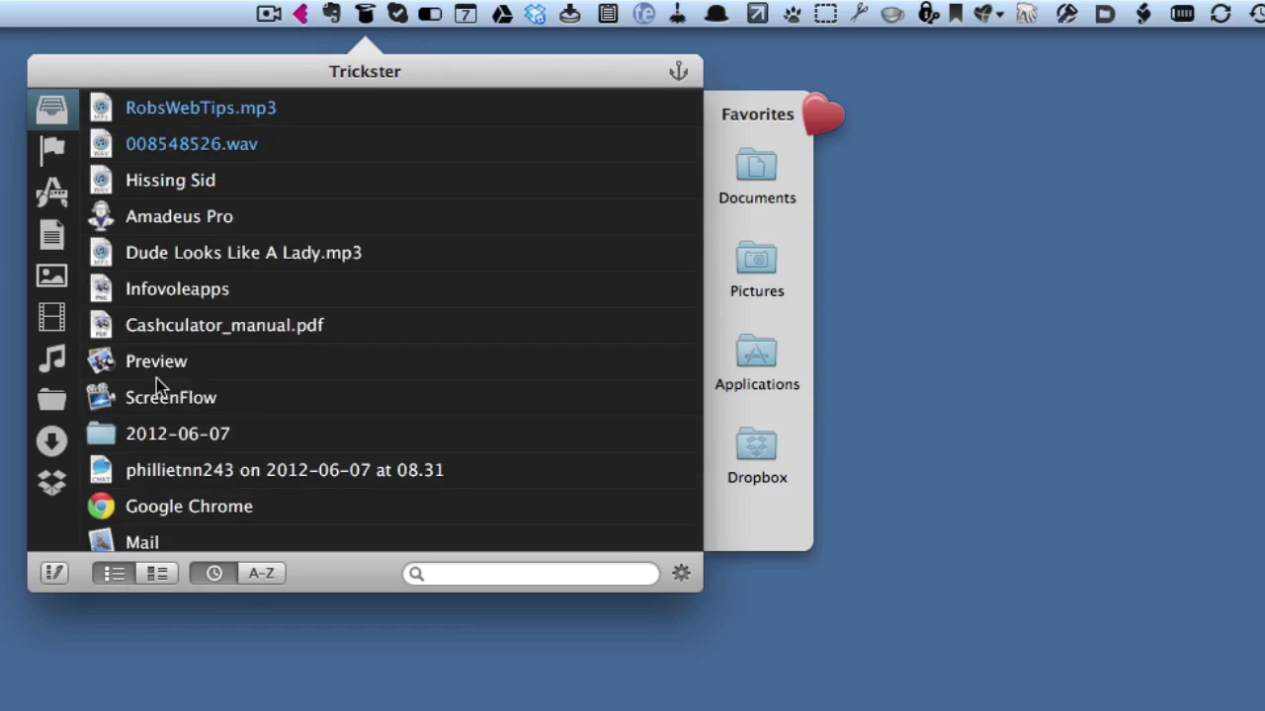
pyautogui.click(157, 574)
pyautogui.scroll(-3, 89, 502)
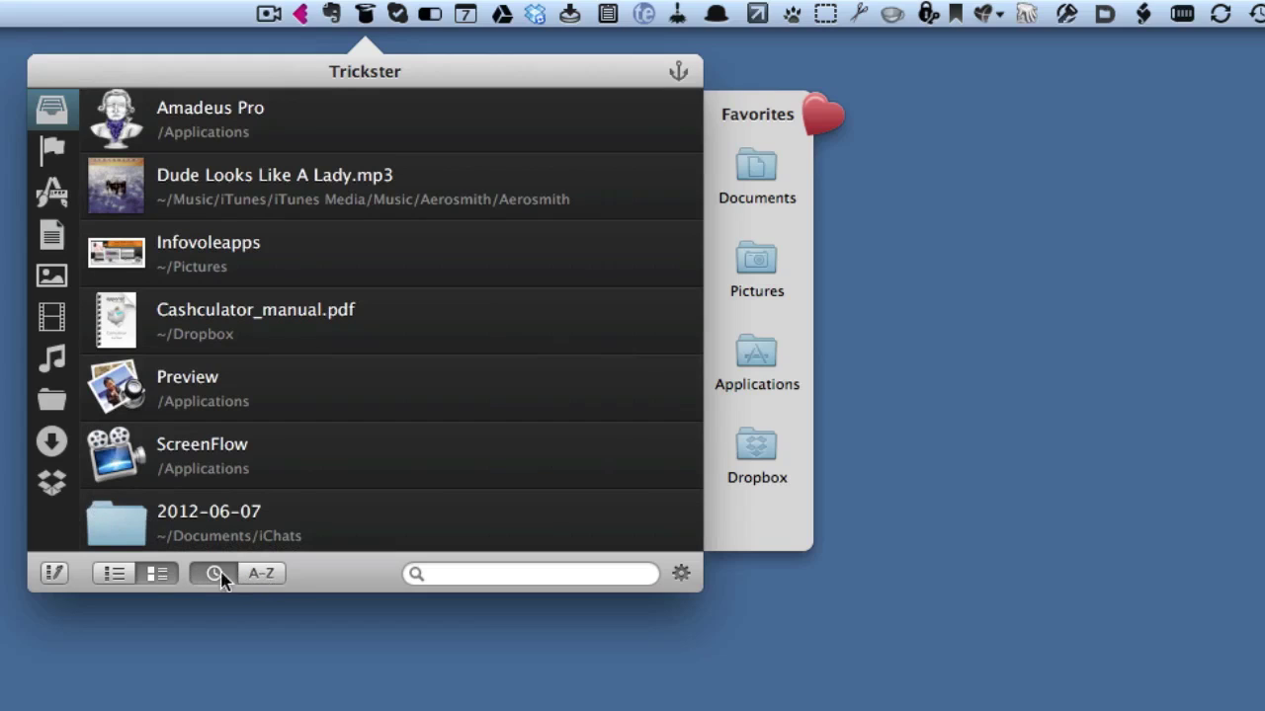
# Step: Sort the list of all items alphabetically and browse through the sorted entries
pyautogui.click(254, 575)
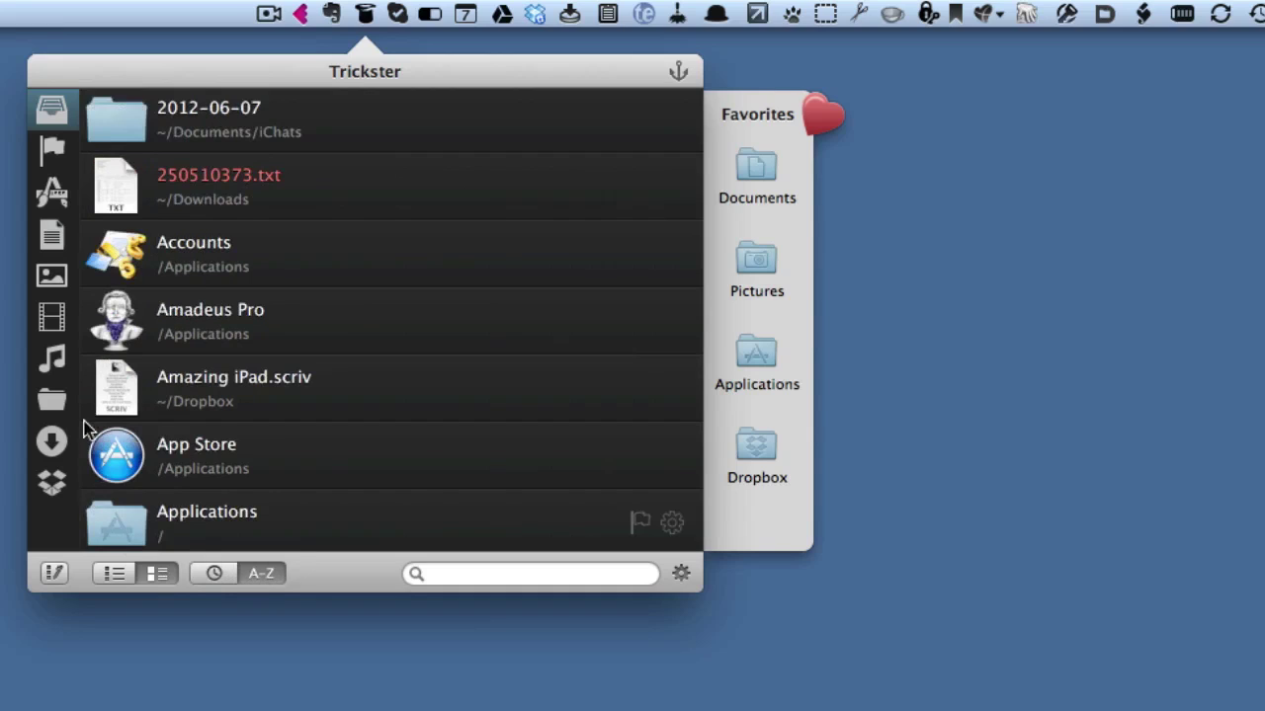
pyautogui.scroll(-6, 297, 441)
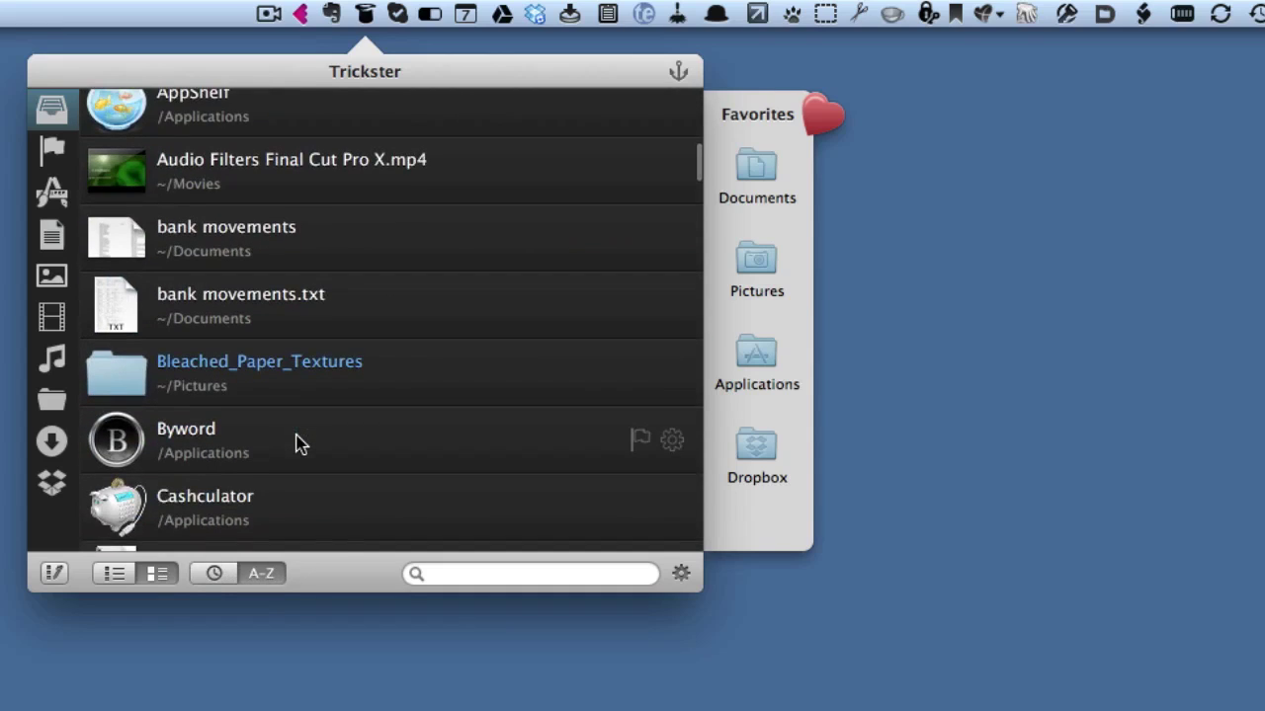
pyautogui.scroll(-3, 297, 443)
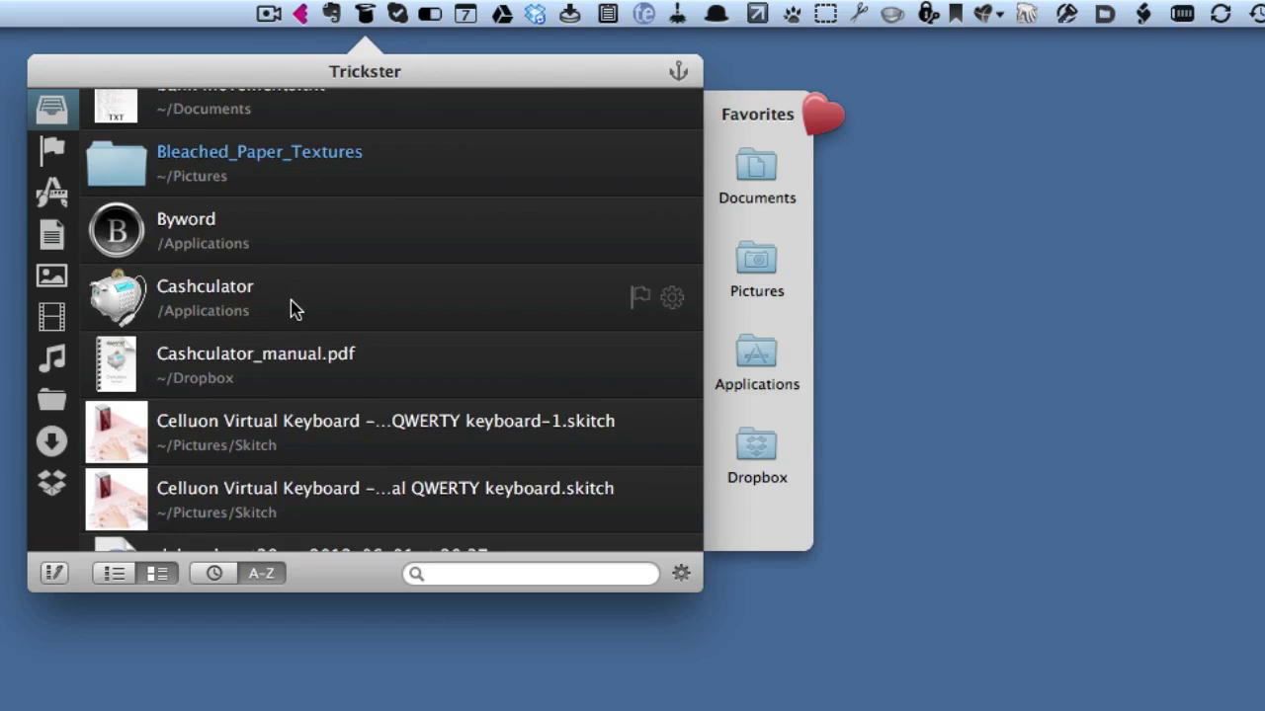
pyautogui.scroll(6, 291, 300)
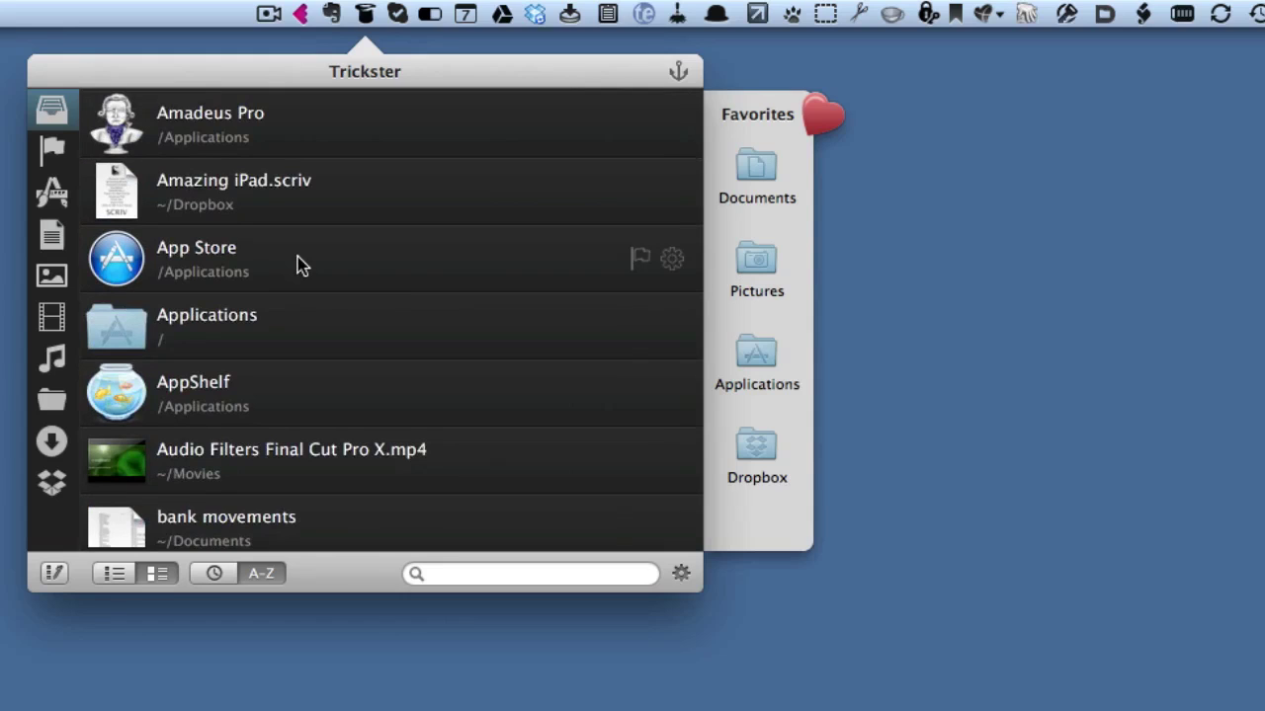
# Step: Flag the Byword application and show the list of flagged items
pyautogui.scroll(-5, 300, 265)
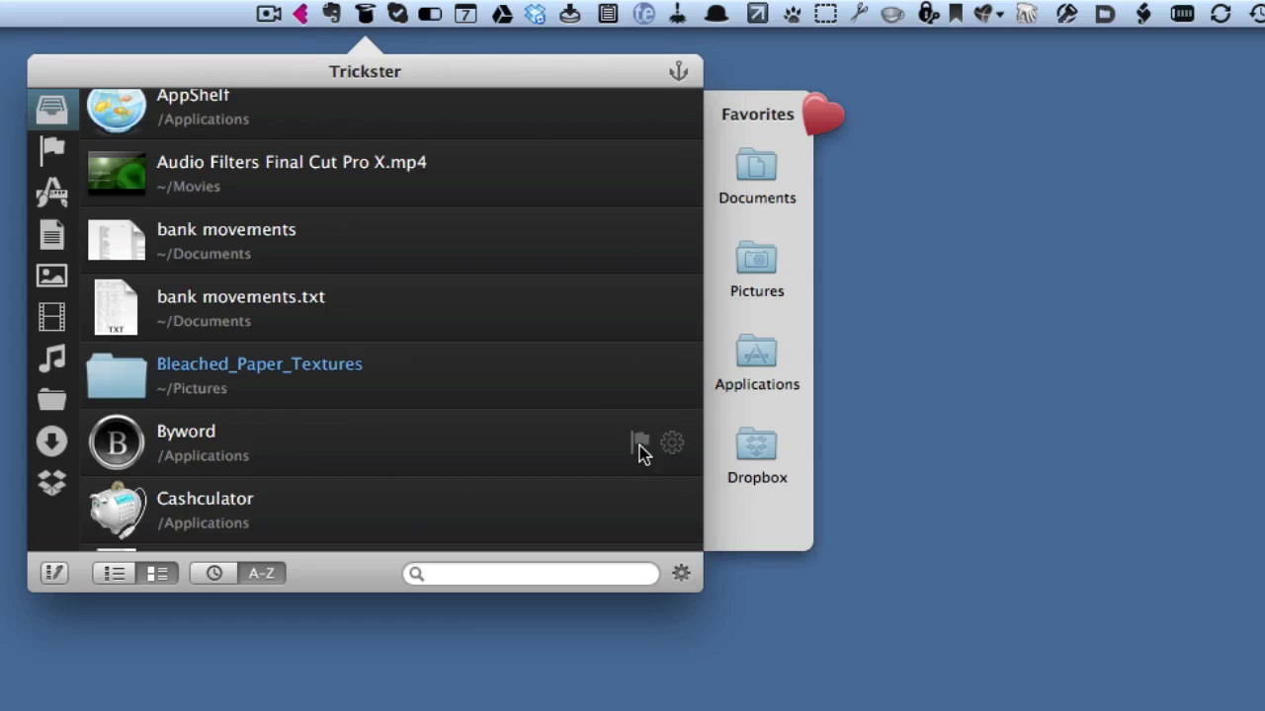
pyautogui.click(640, 446)
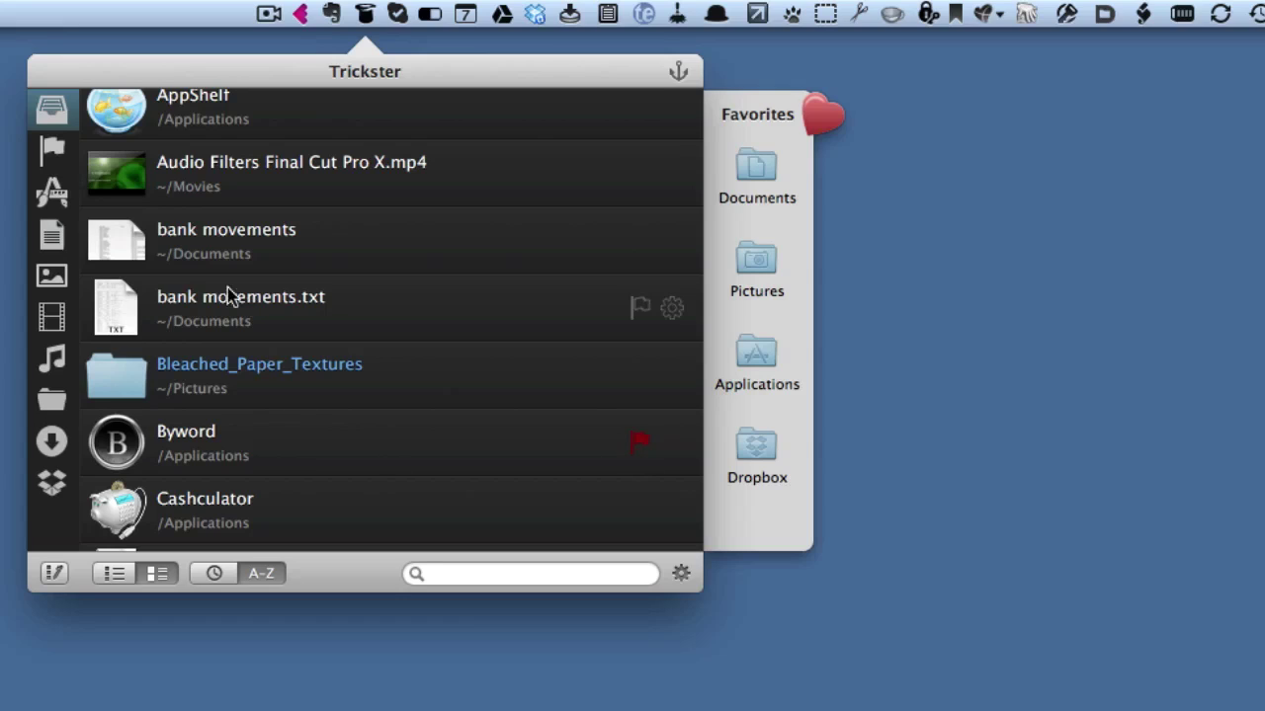
pyautogui.click(52, 150)
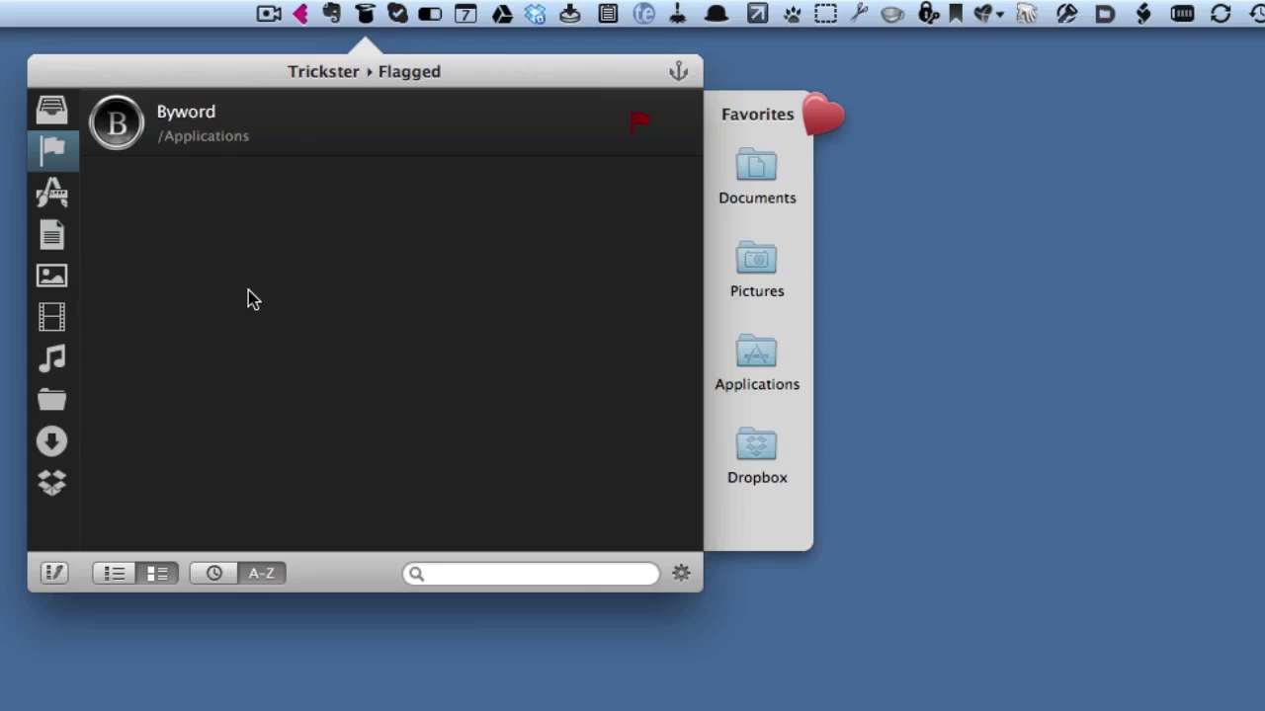
# Step: Step through the Audio, Folders, Downloads and Dropbox lists to examine their files
pyautogui.press('super+7')
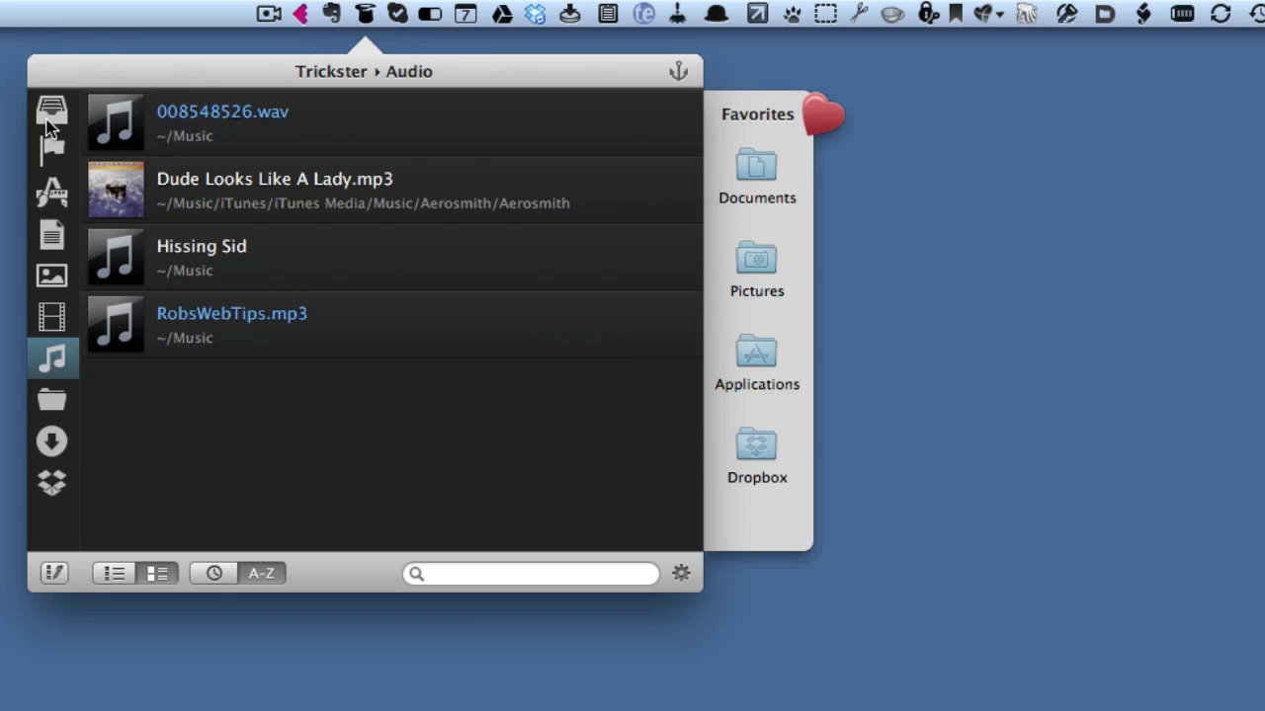
pyautogui.press('Down')
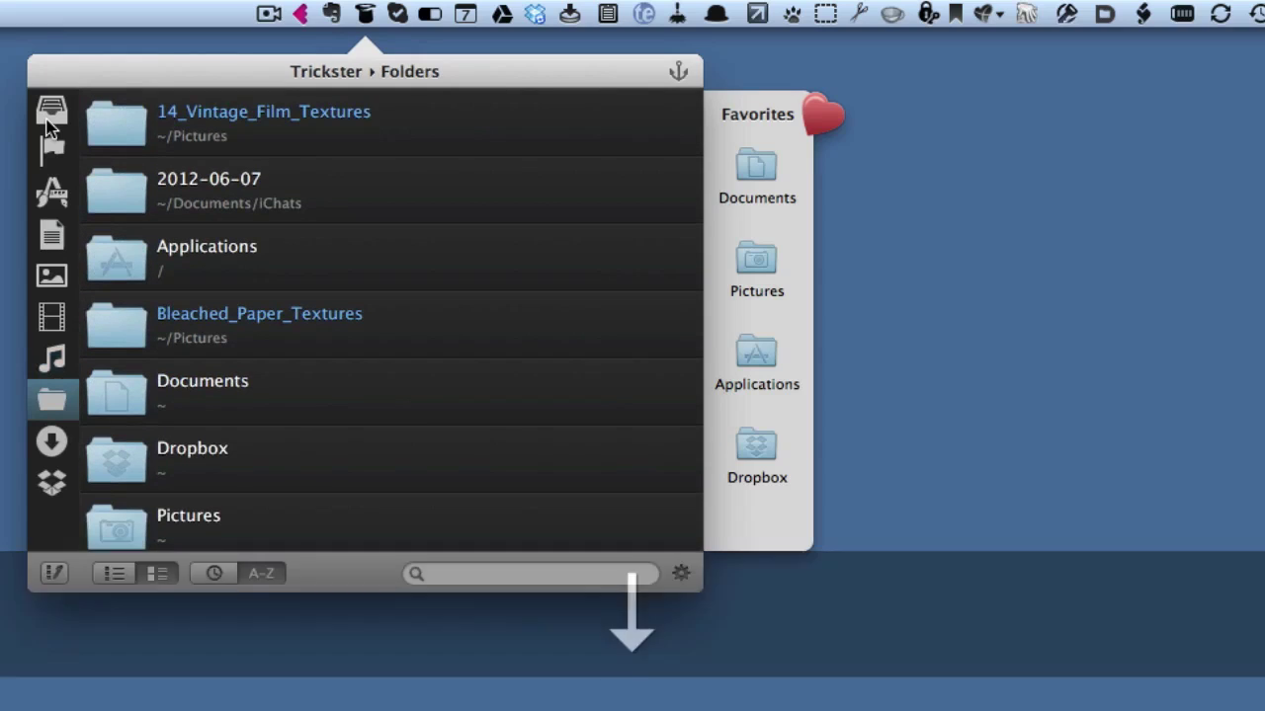
pyautogui.press('Down')
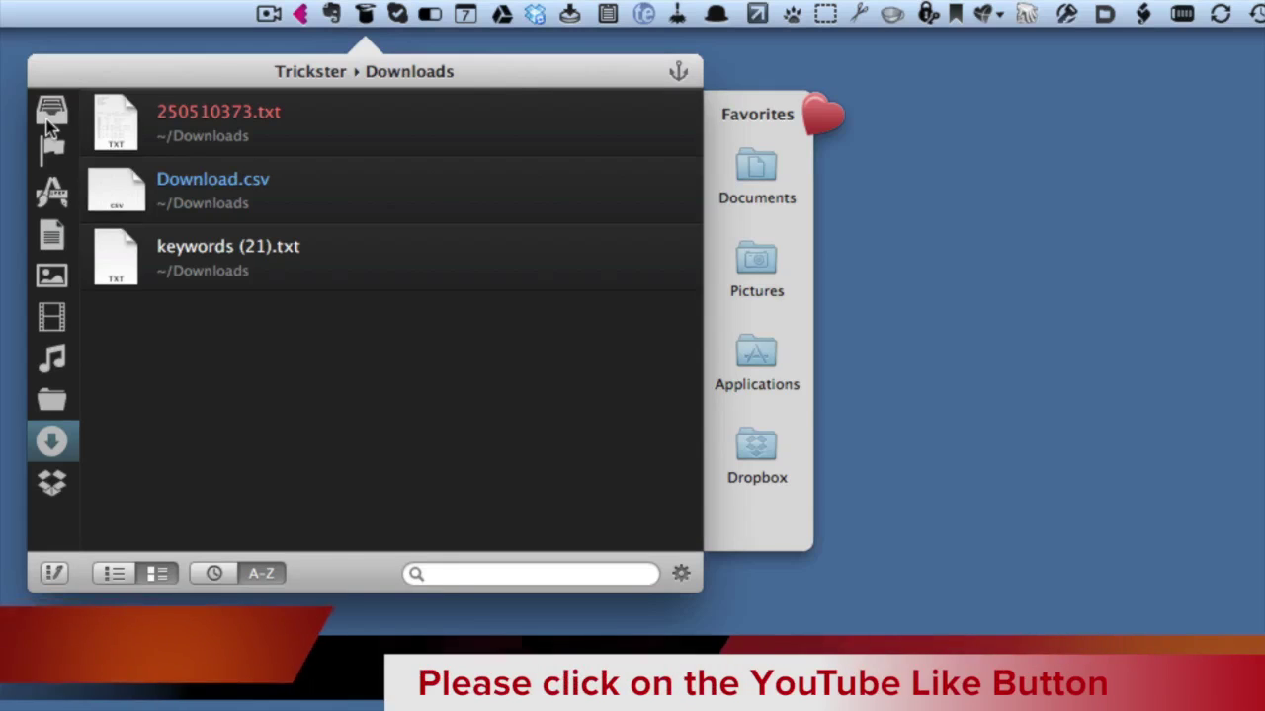
pyautogui.press('Down')
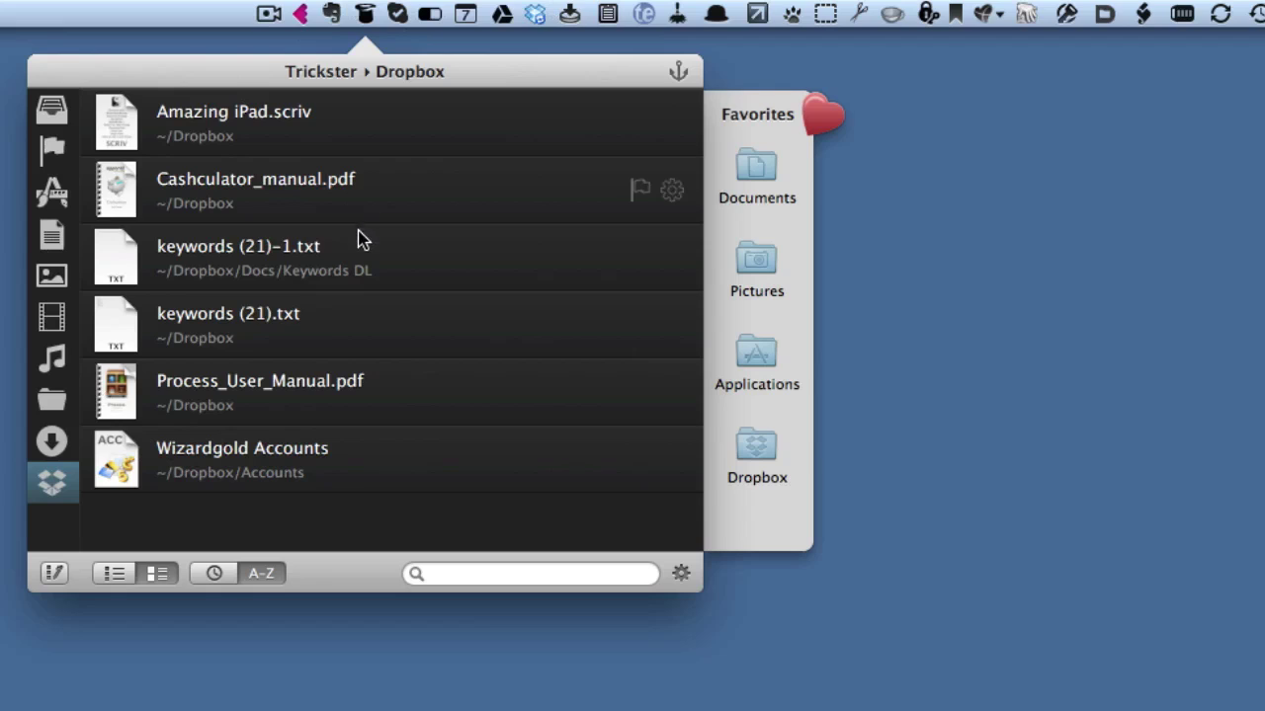
# Step: Move the file keywords (21)-1.txt from the Dropbox list into the favorite Documents folder
pyautogui.moveTo(395, 251); pyautogui.dragTo(759, 198)
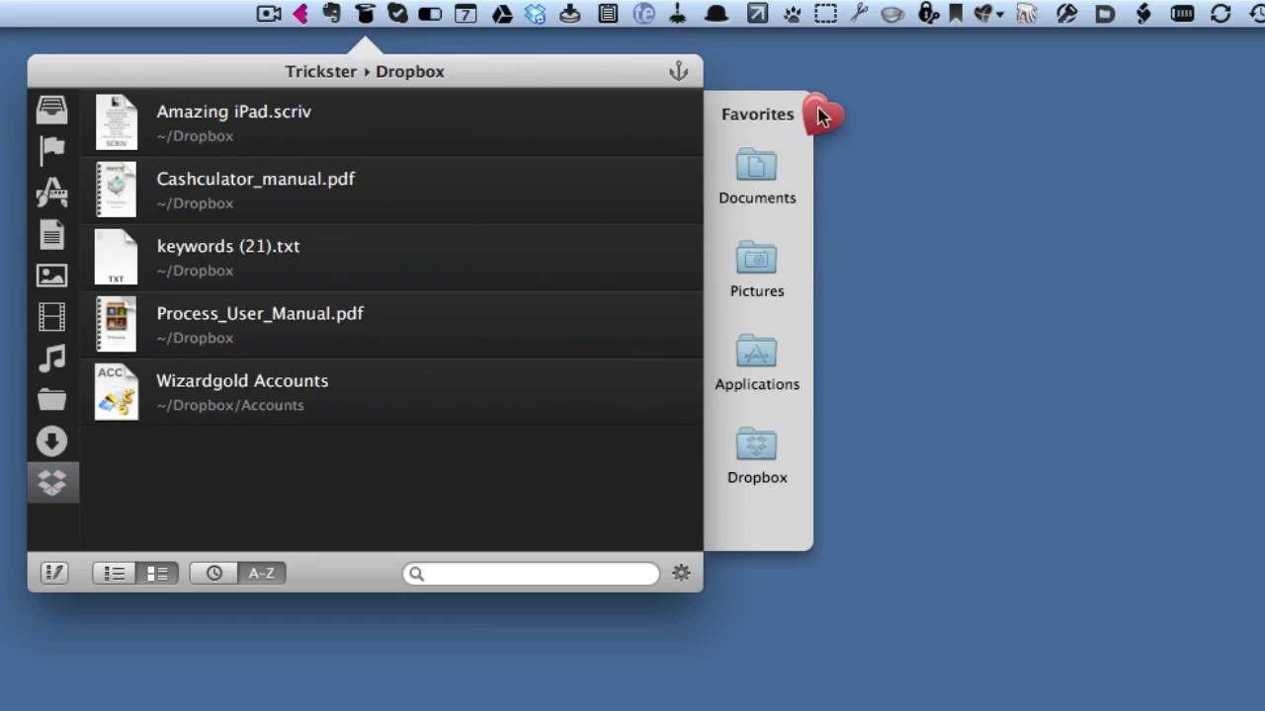
pyautogui.click(762, 174)
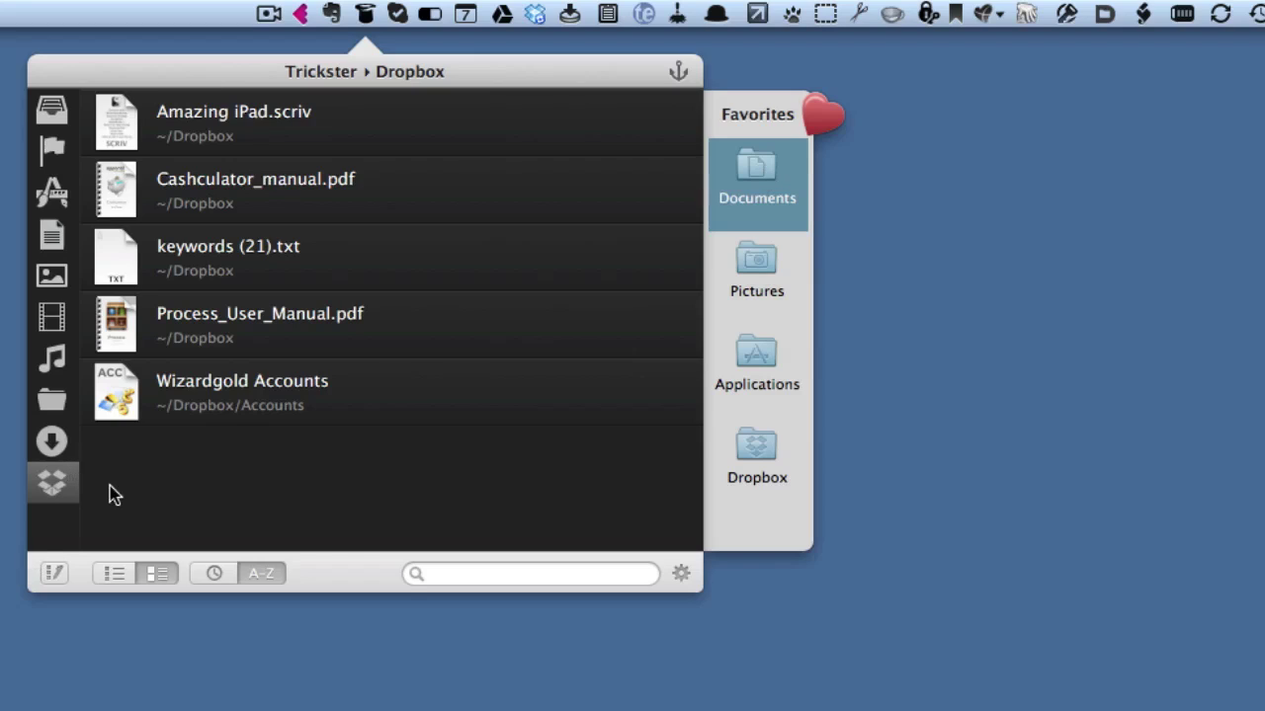
# Step: Show the Documents list and search it for "key"
pyautogui.click(56, 240)
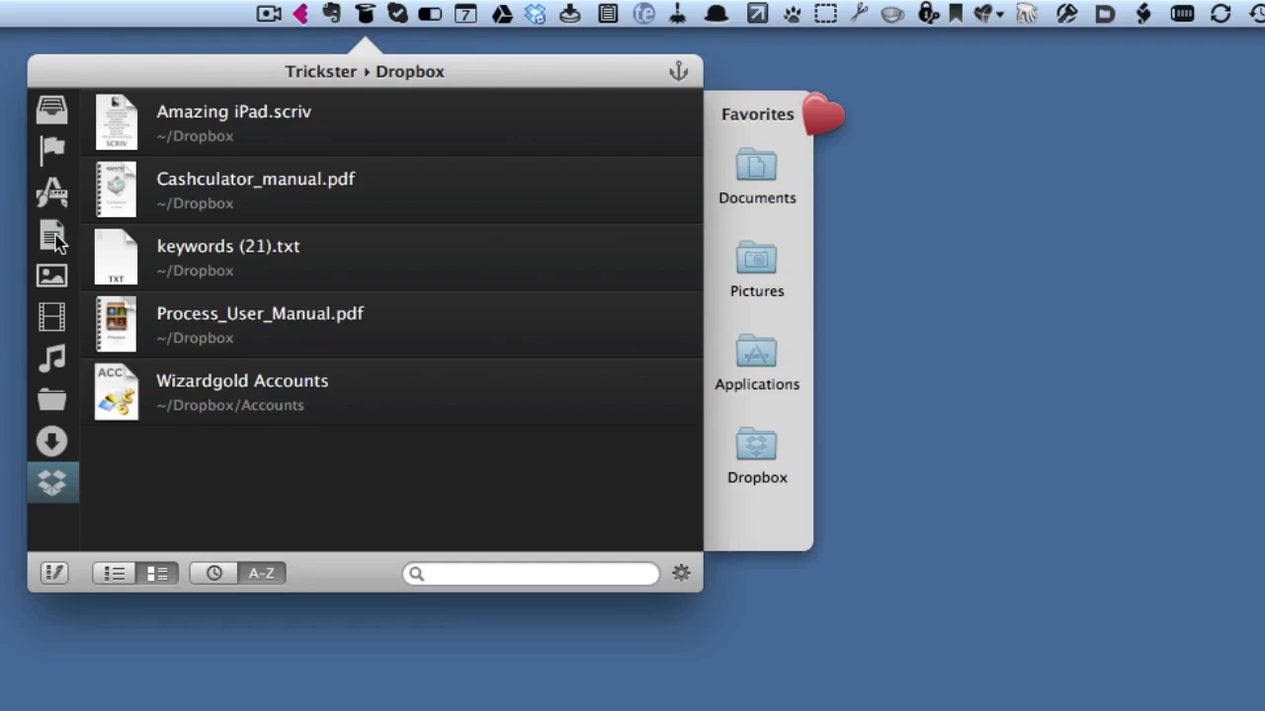
pyautogui.click(57, 240)
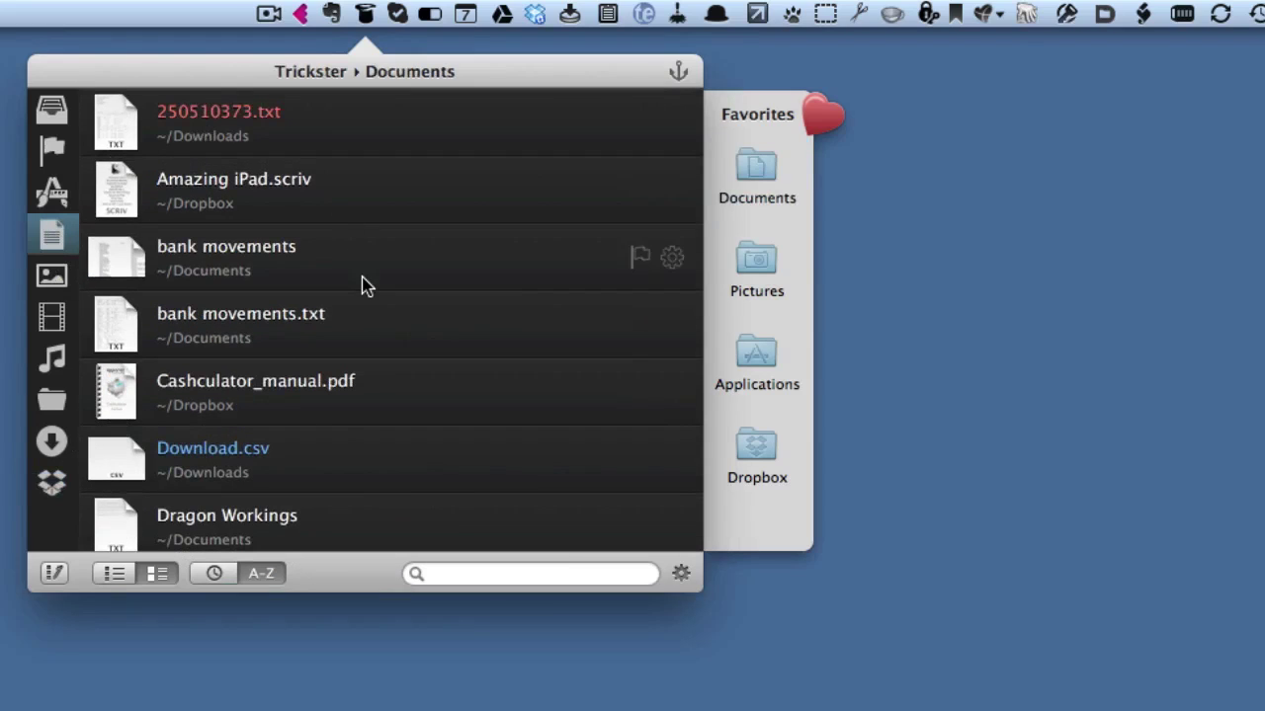
pyautogui.click(442, 576)
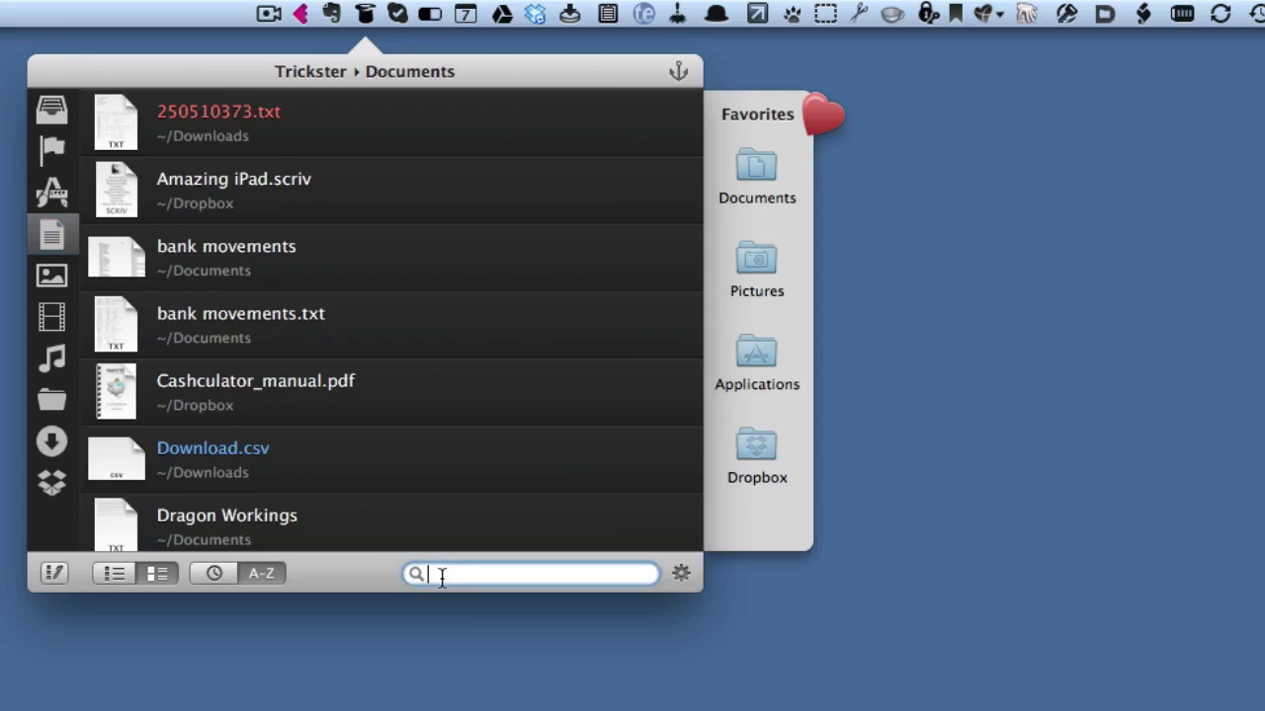
pyautogui.write('key')
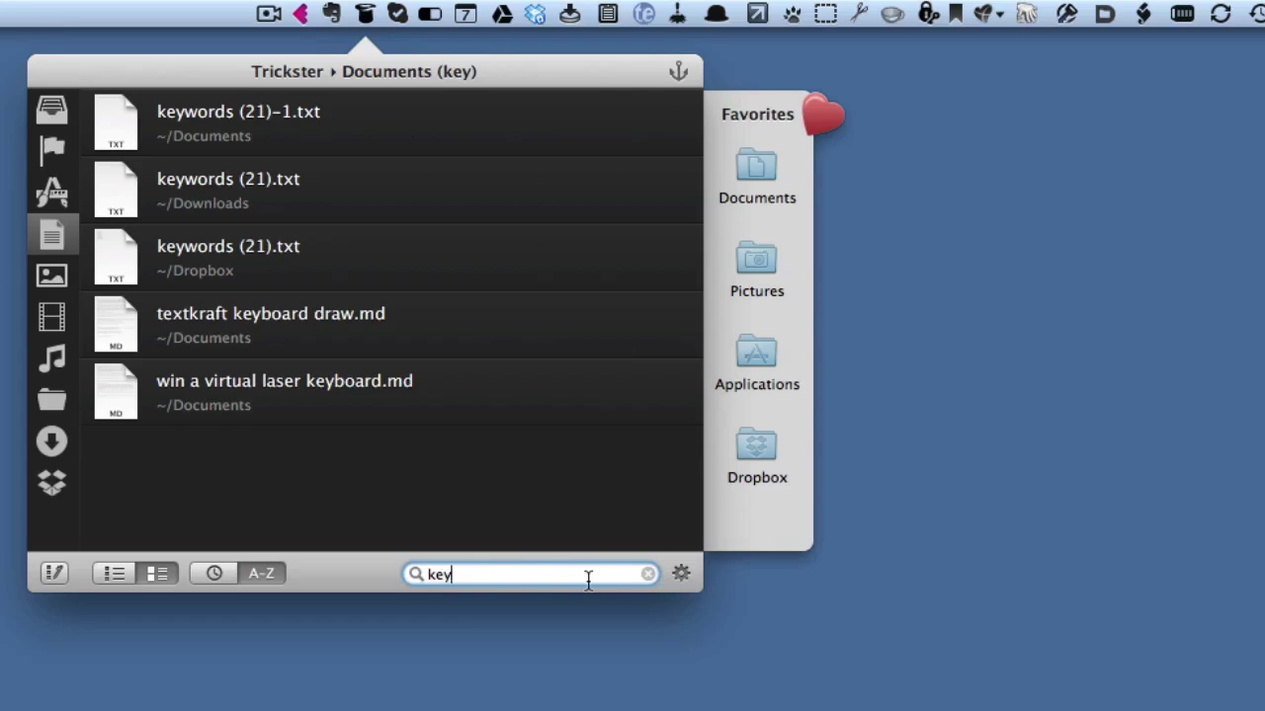
# Step: Open the Trickster preferences and examine the age choices for removing old files, picking 1 week
pyautogui.click(680, 574)
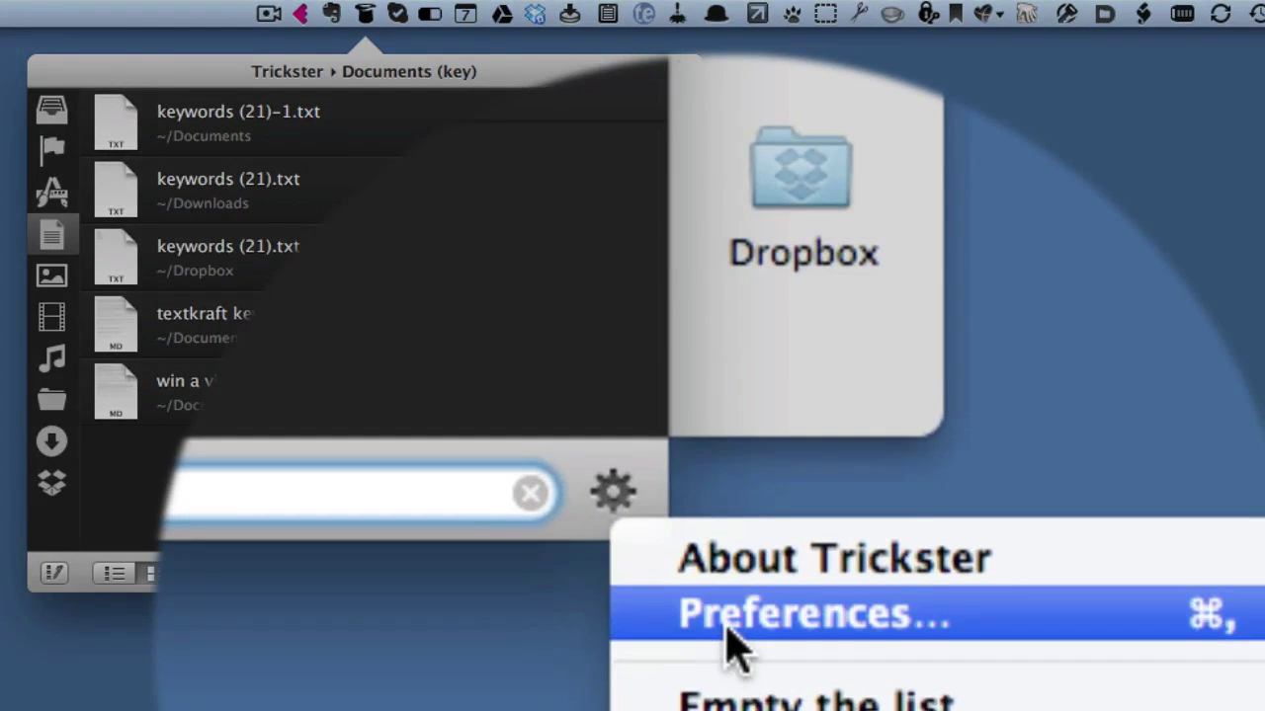
pyautogui.click(733, 642)
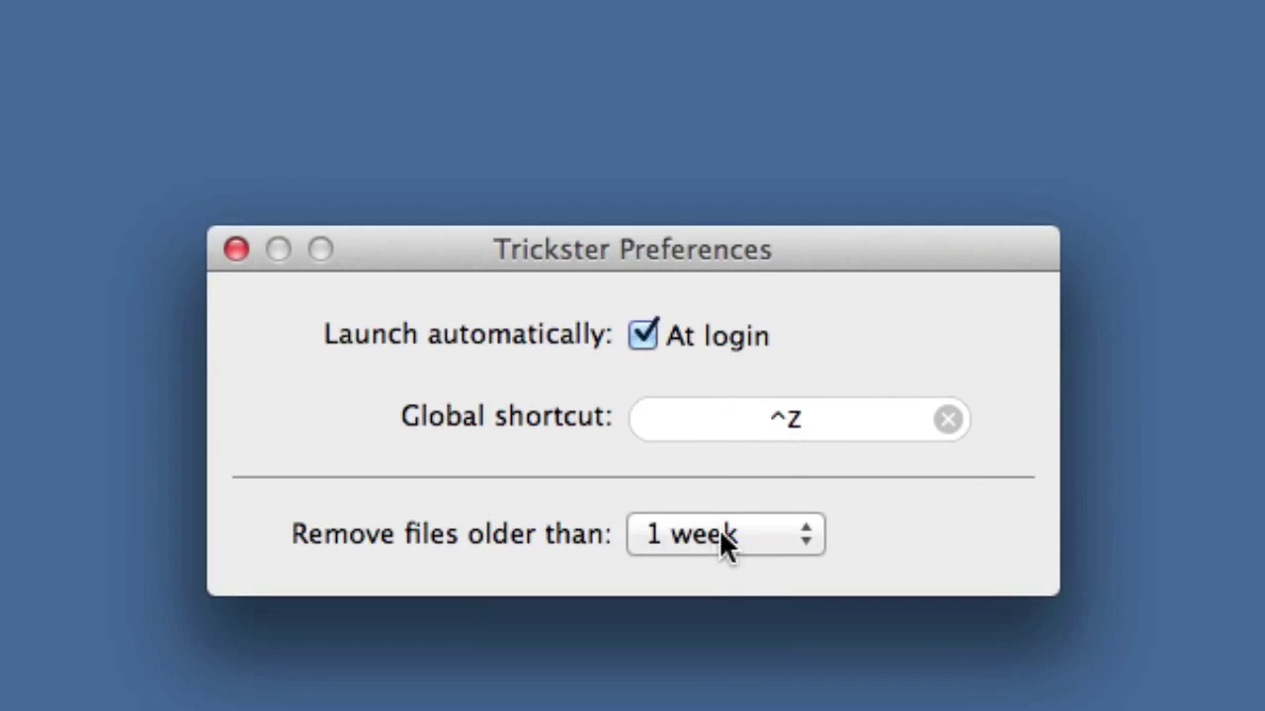
pyautogui.click(786, 549)
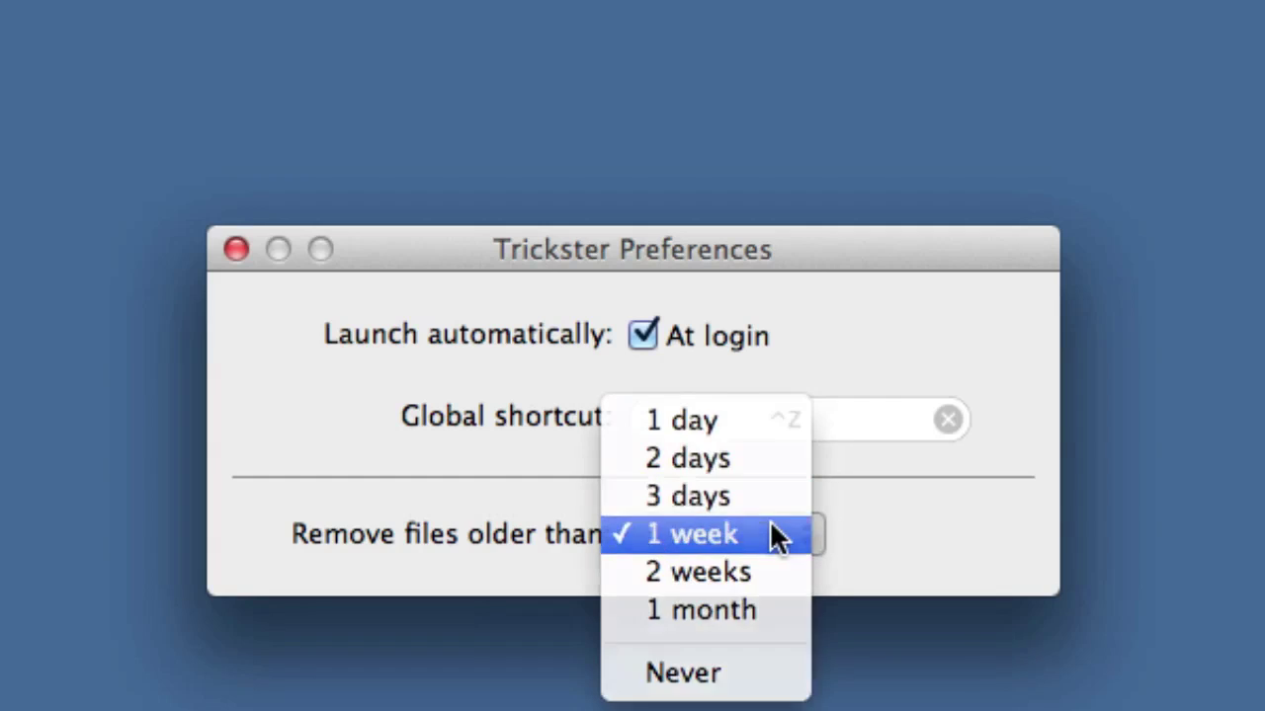
pyautogui.click(770, 520)
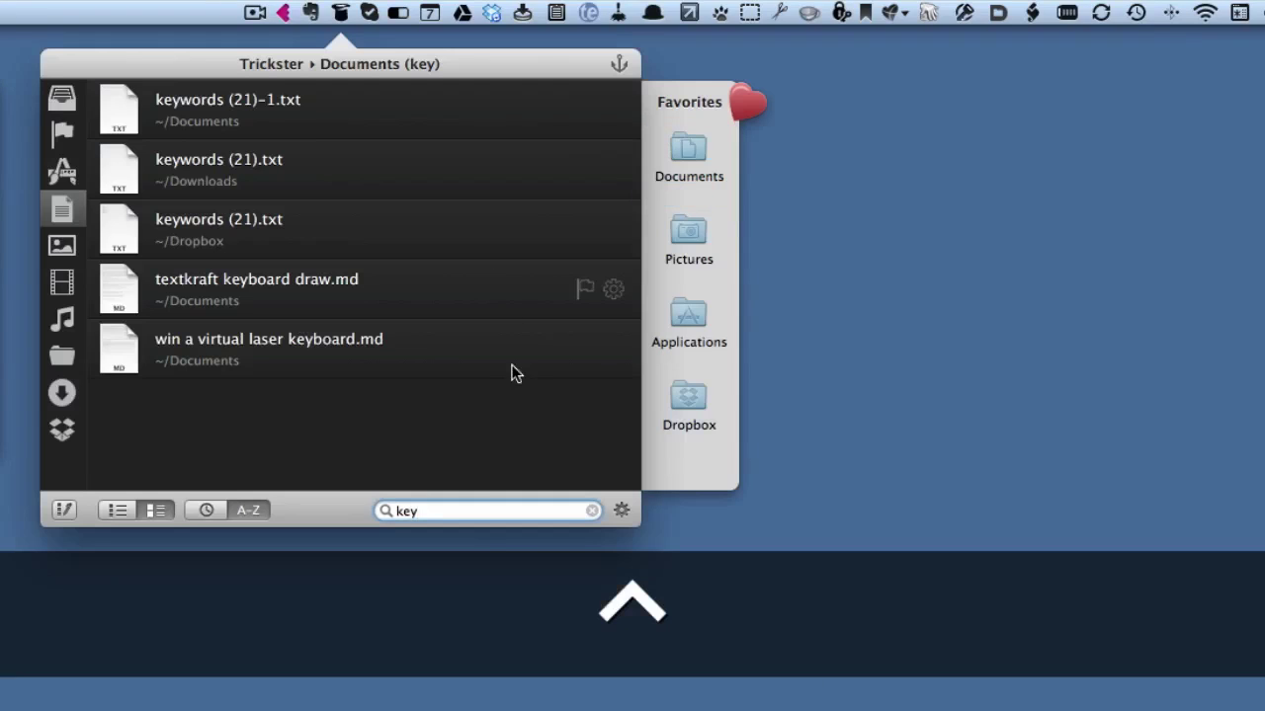
pyautogui.click(620, 512)
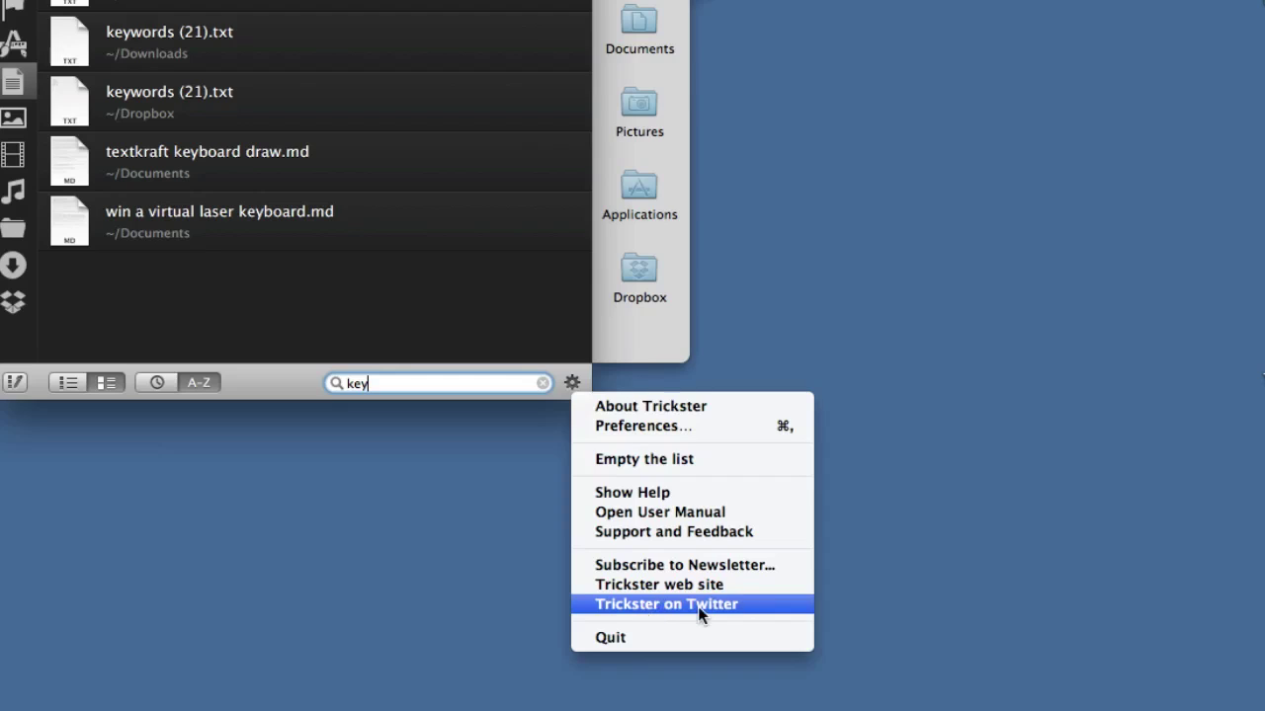
pyautogui.click(276, 390)
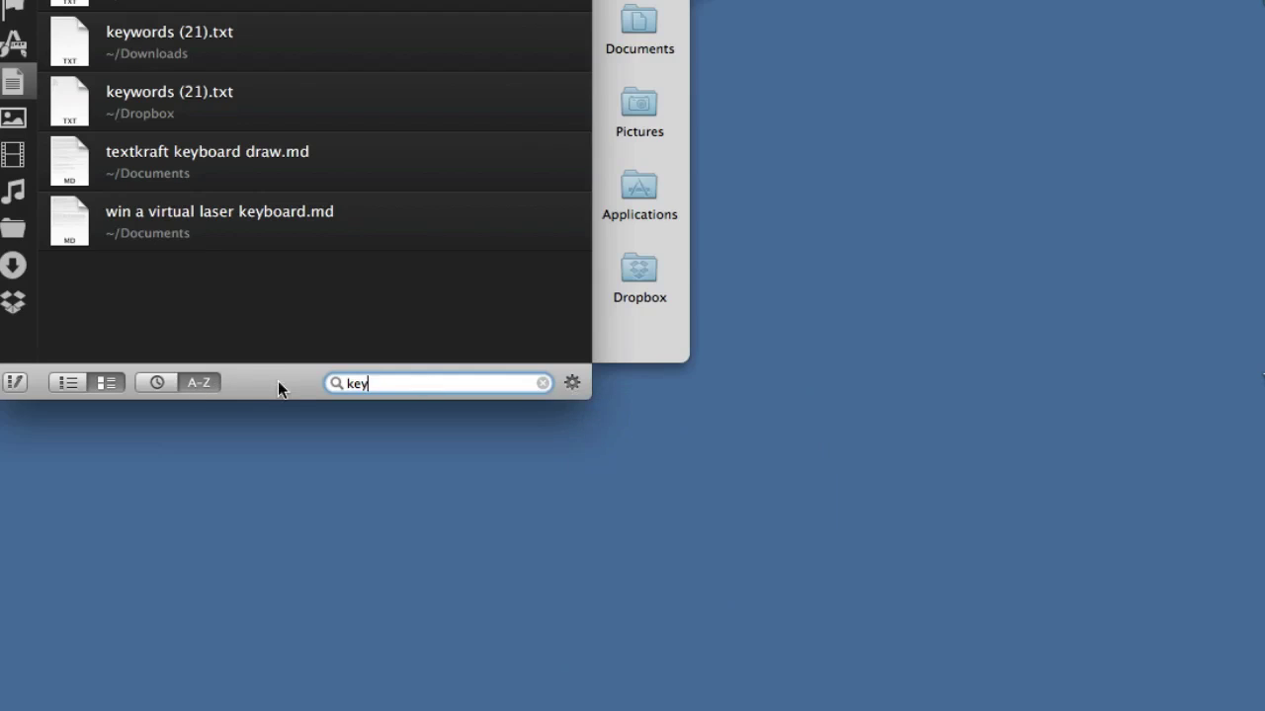
# Step: Open the file tracking settings and select the Music folder among the watched folders
pyautogui.click(14, 383)
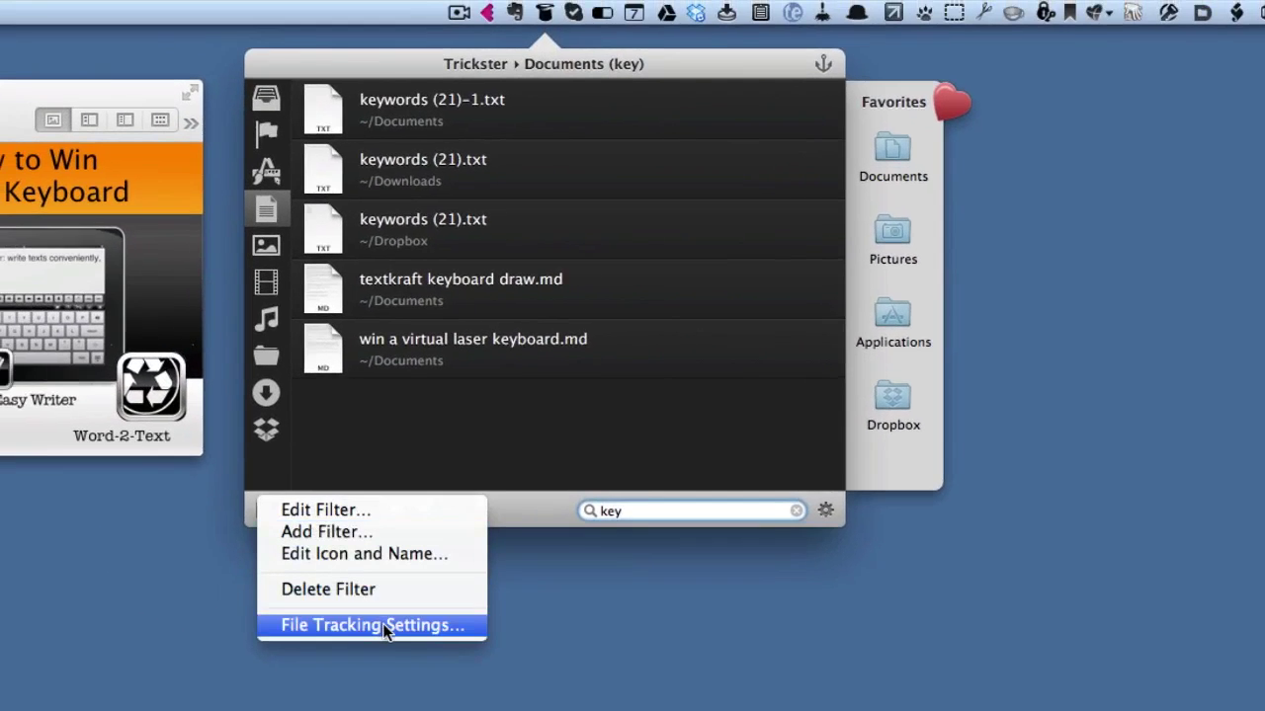
pyautogui.click(382, 623)
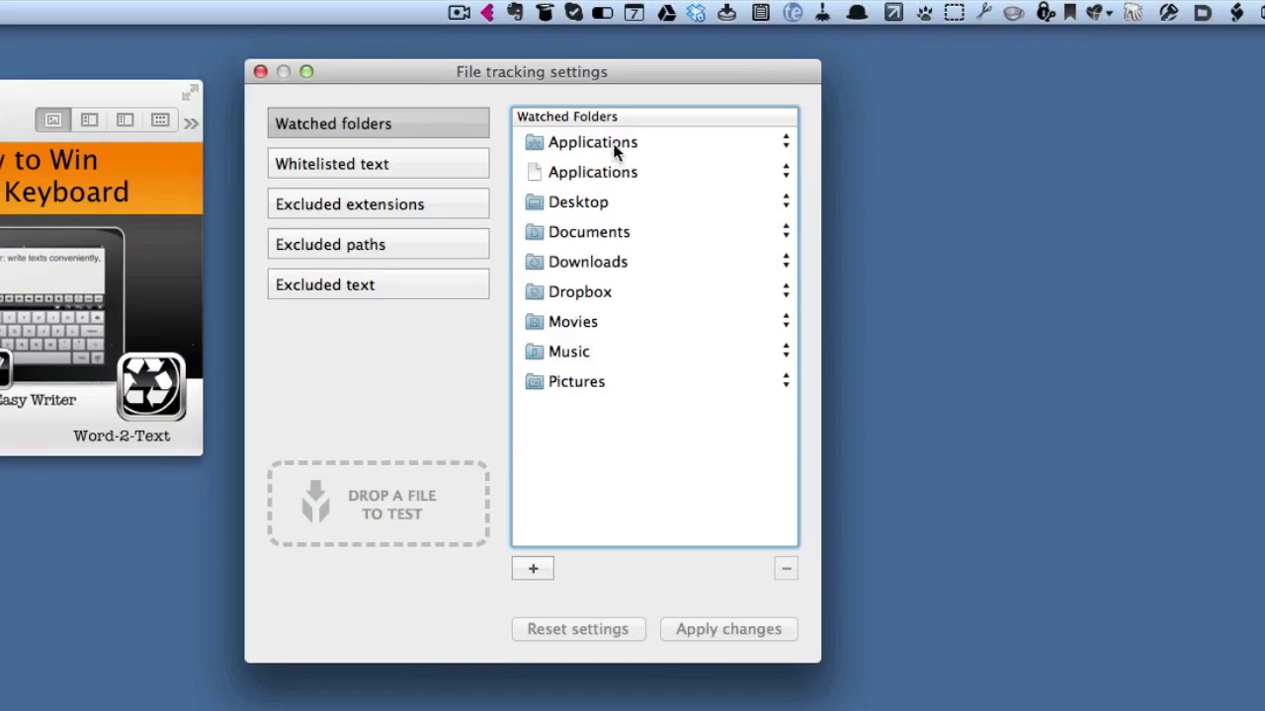
pyautogui.click(584, 356)
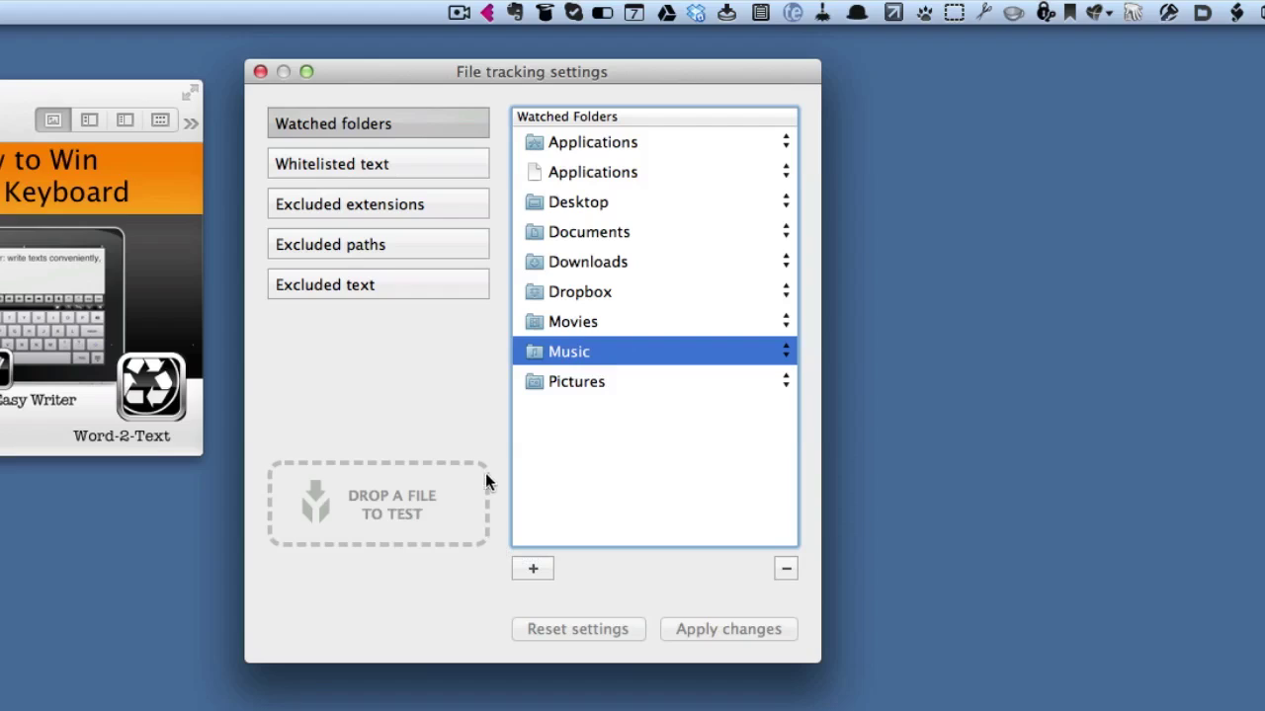
# Step: Review the whitelisted text, excluded extensions, excluded paths and excluded text lists in the file tracking settings
pyautogui.click(396, 166)
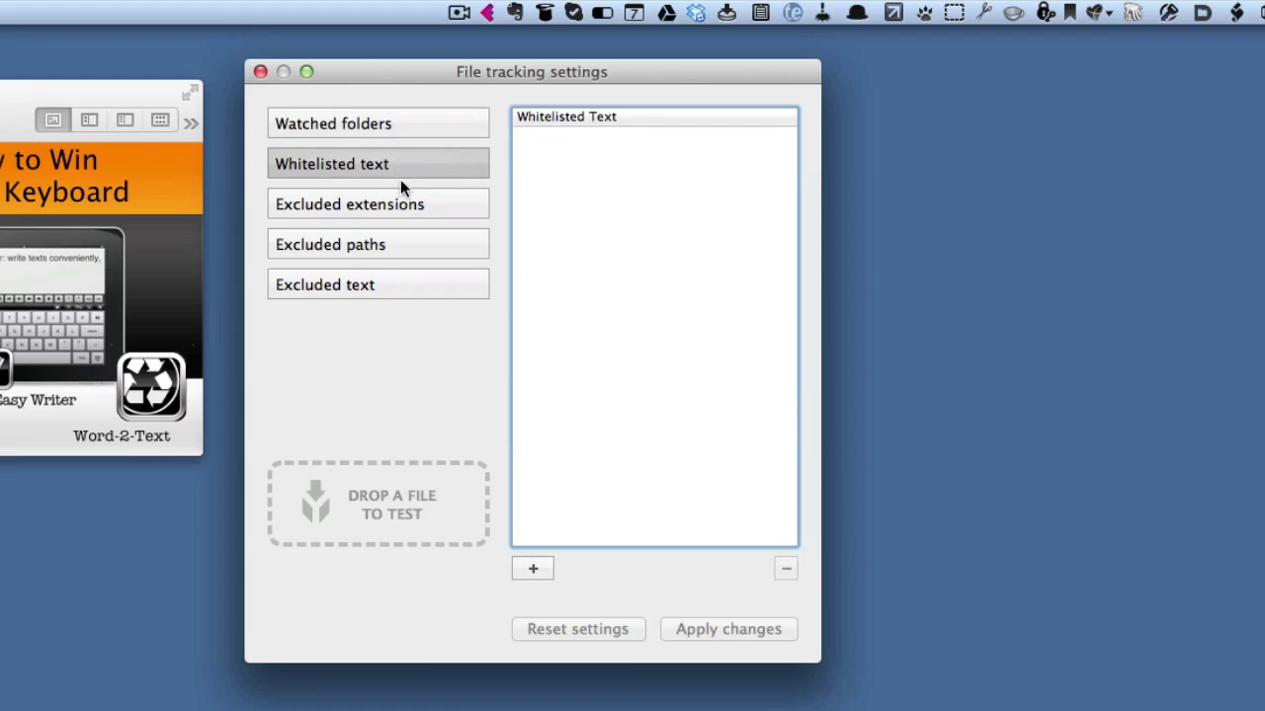
pyautogui.click(407, 207)
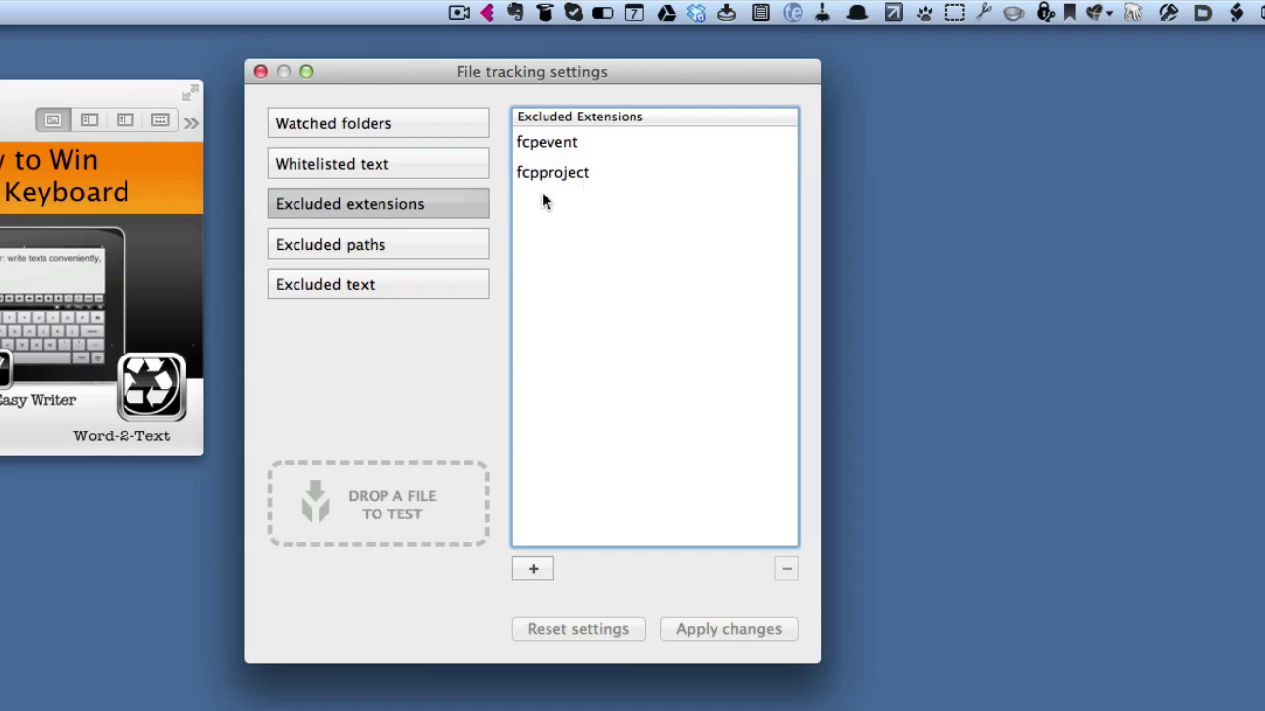
pyautogui.click(416, 246)
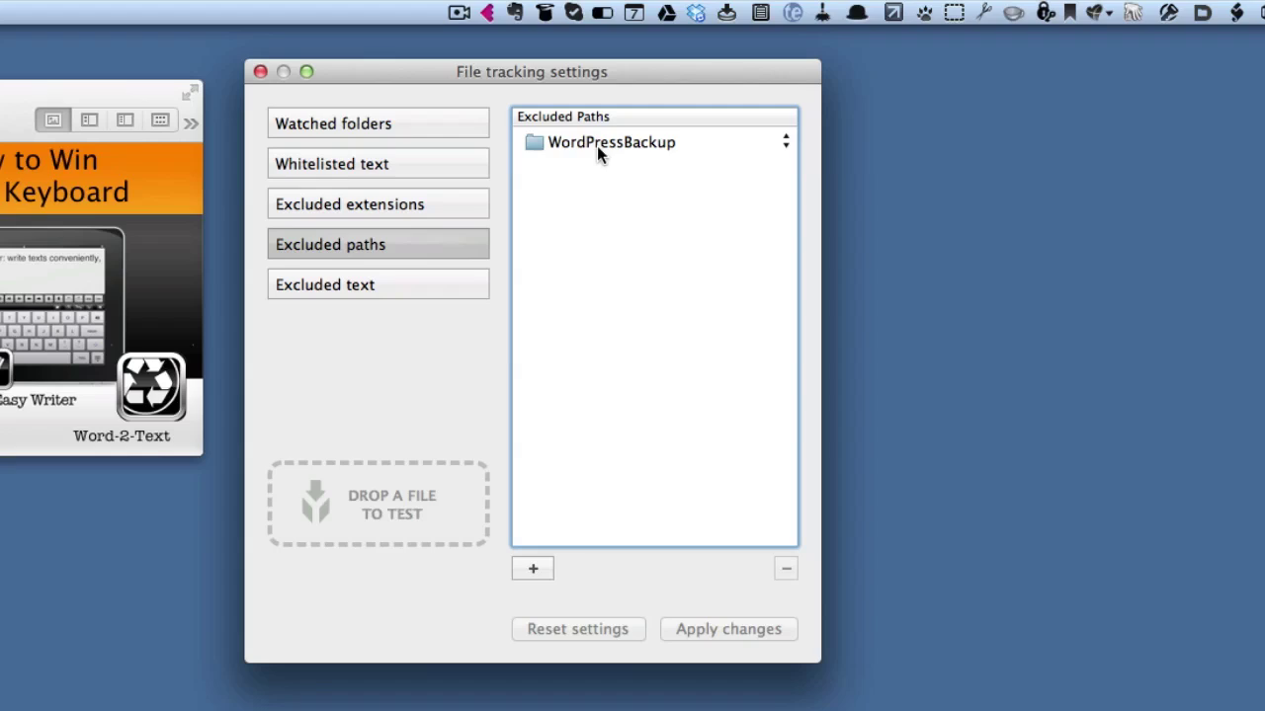
pyautogui.click(387, 287)
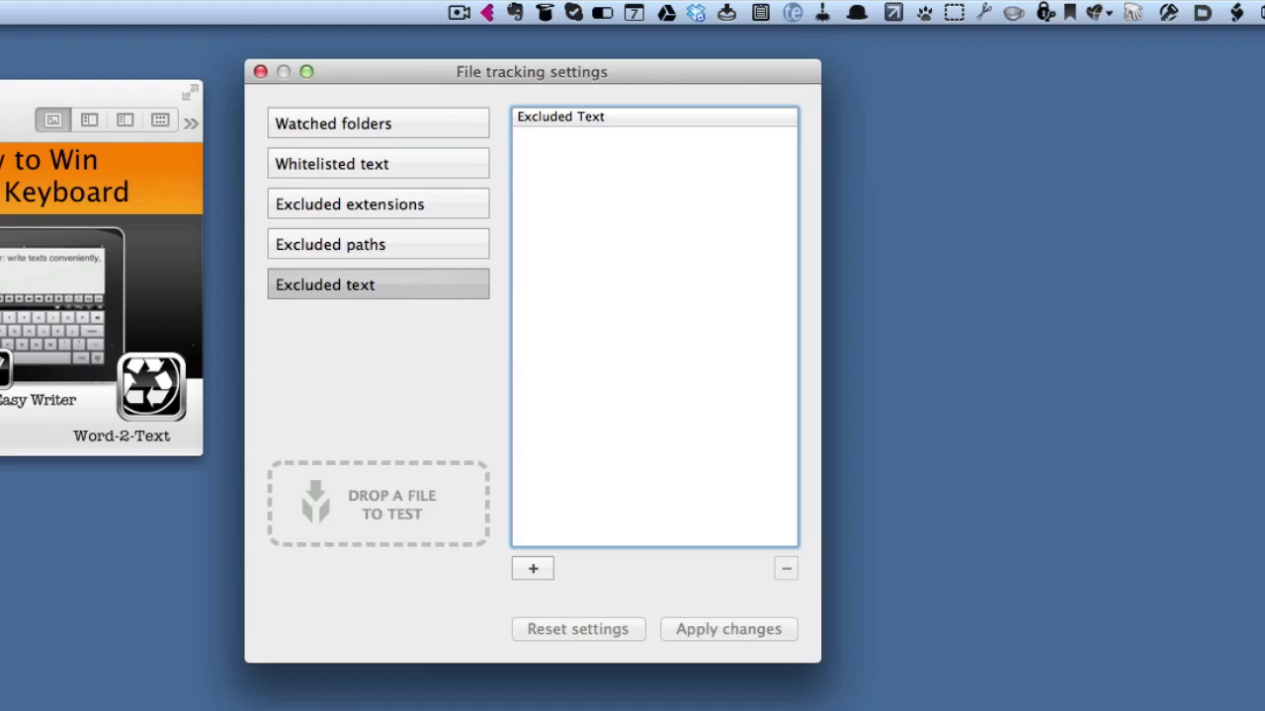
# Step: Switch to Finder's All My Files window and test the file 008548526.wav against the file tracking settings
pyautogui.press('super+Tab')
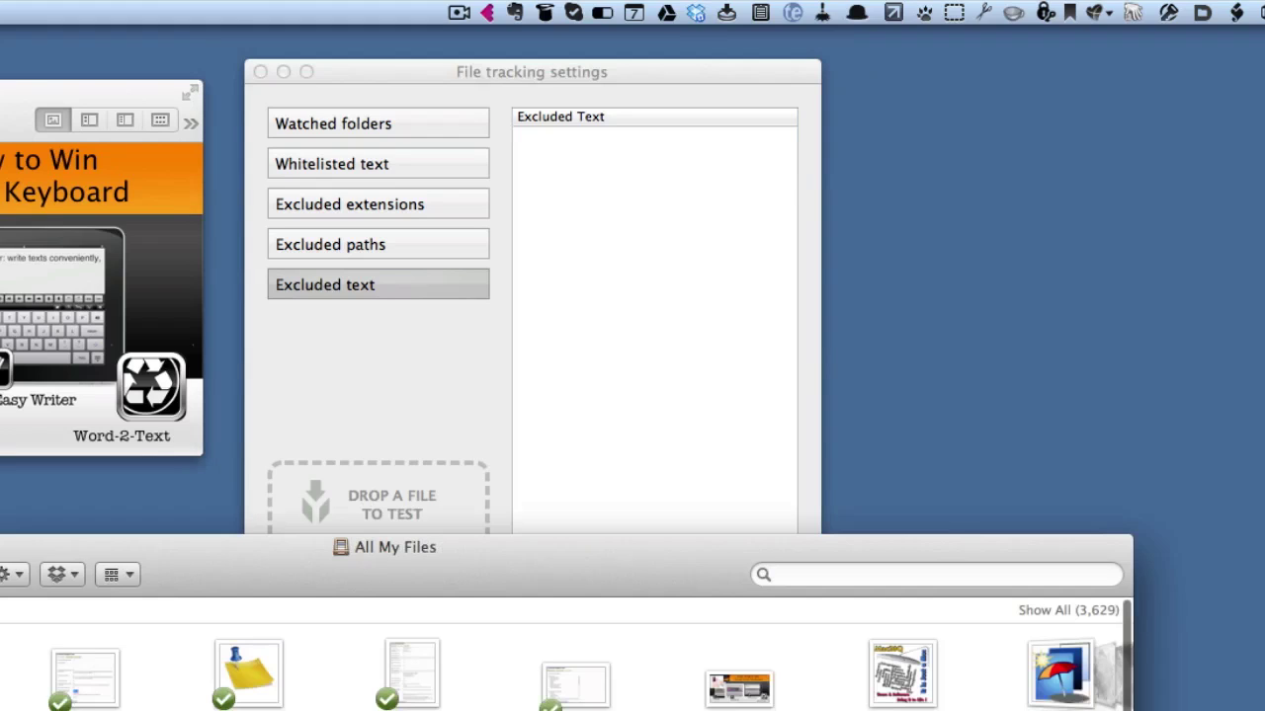
pyautogui.press('super+m')
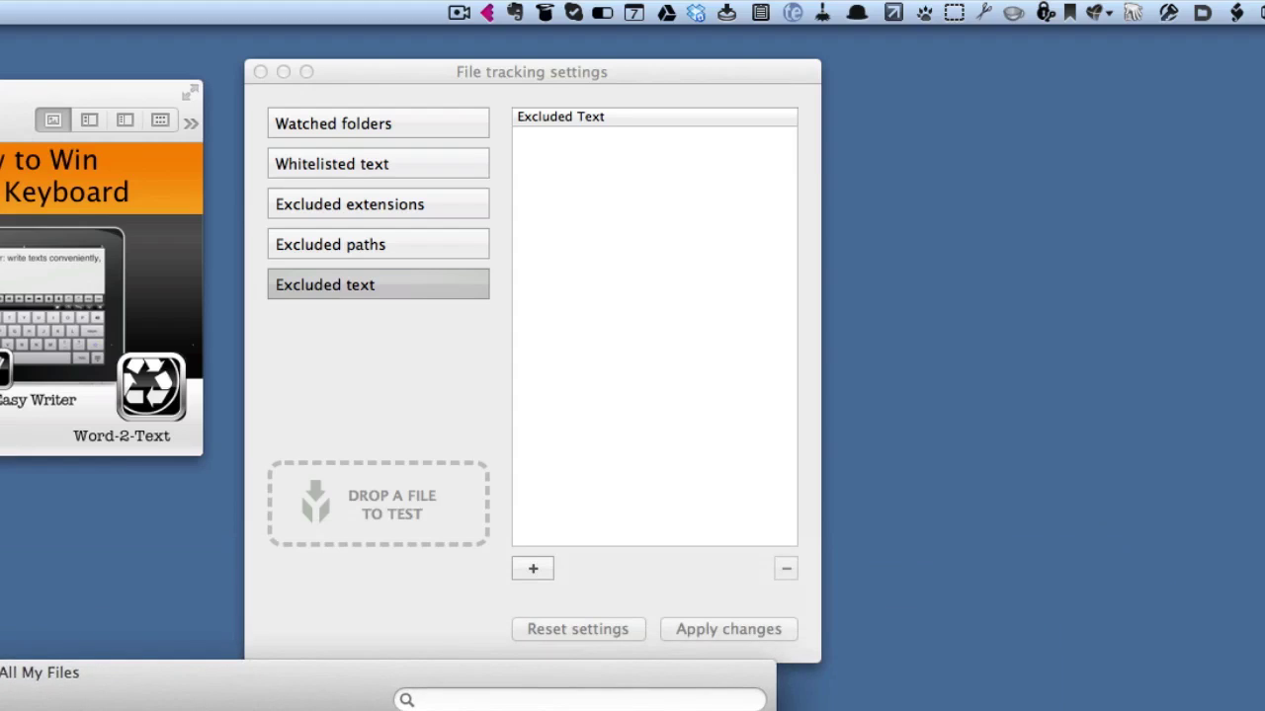
pyautogui.moveTo(72, 692); pyautogui.dragTo(380, 521)
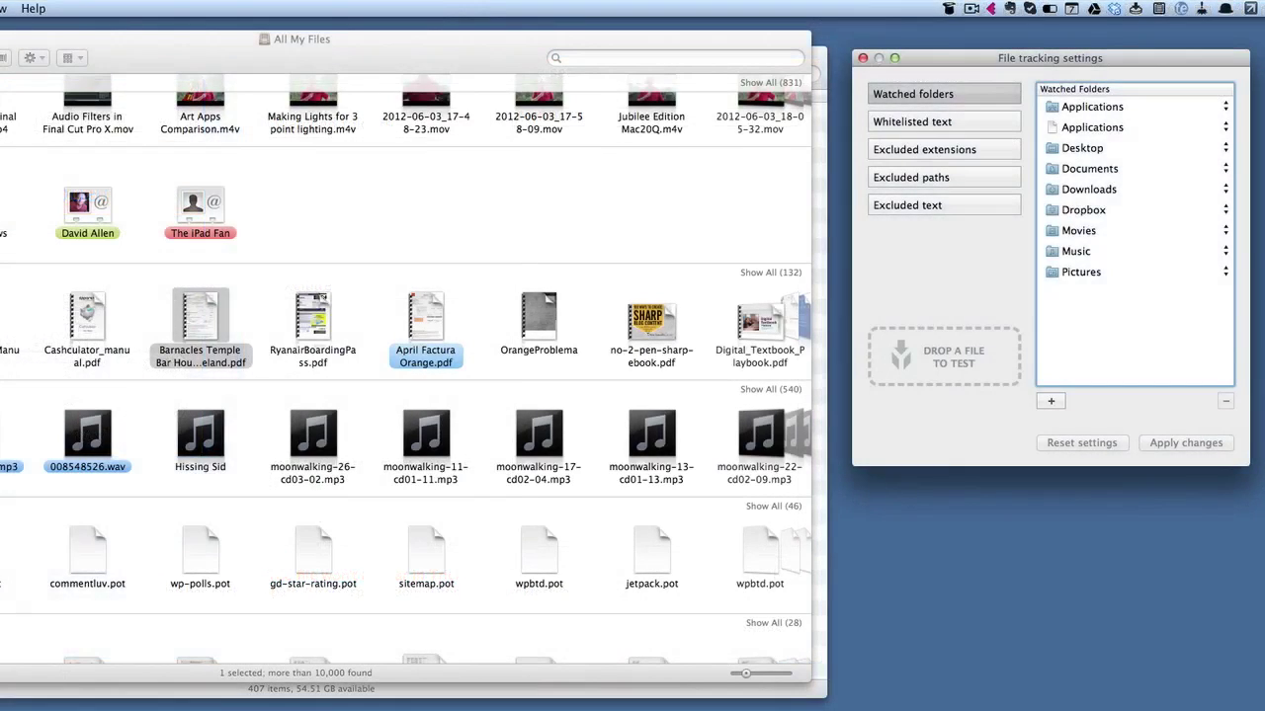
pyautogui.moveTo(92, 457); pyautogui.dragTo(954, 375)
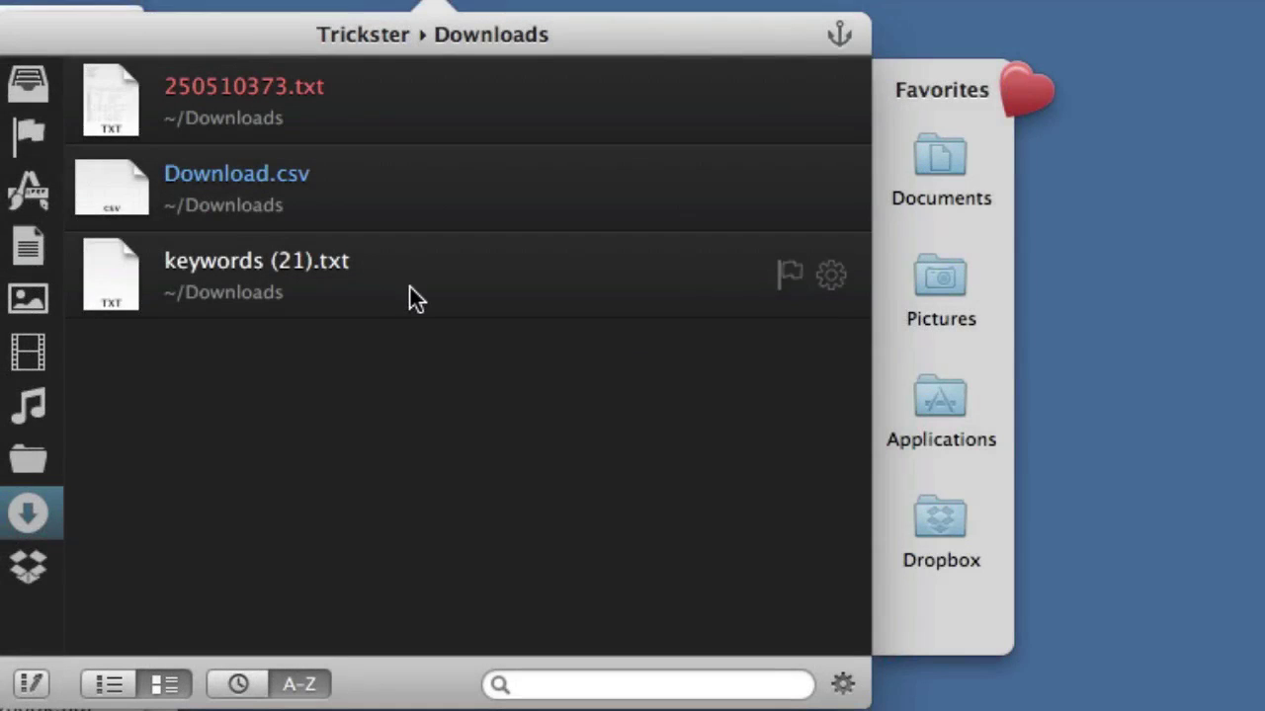
# Step: Preview keywords (21).txt from the Downloads list with Quick Look and close the preview
pyautogui.click(410, 289)
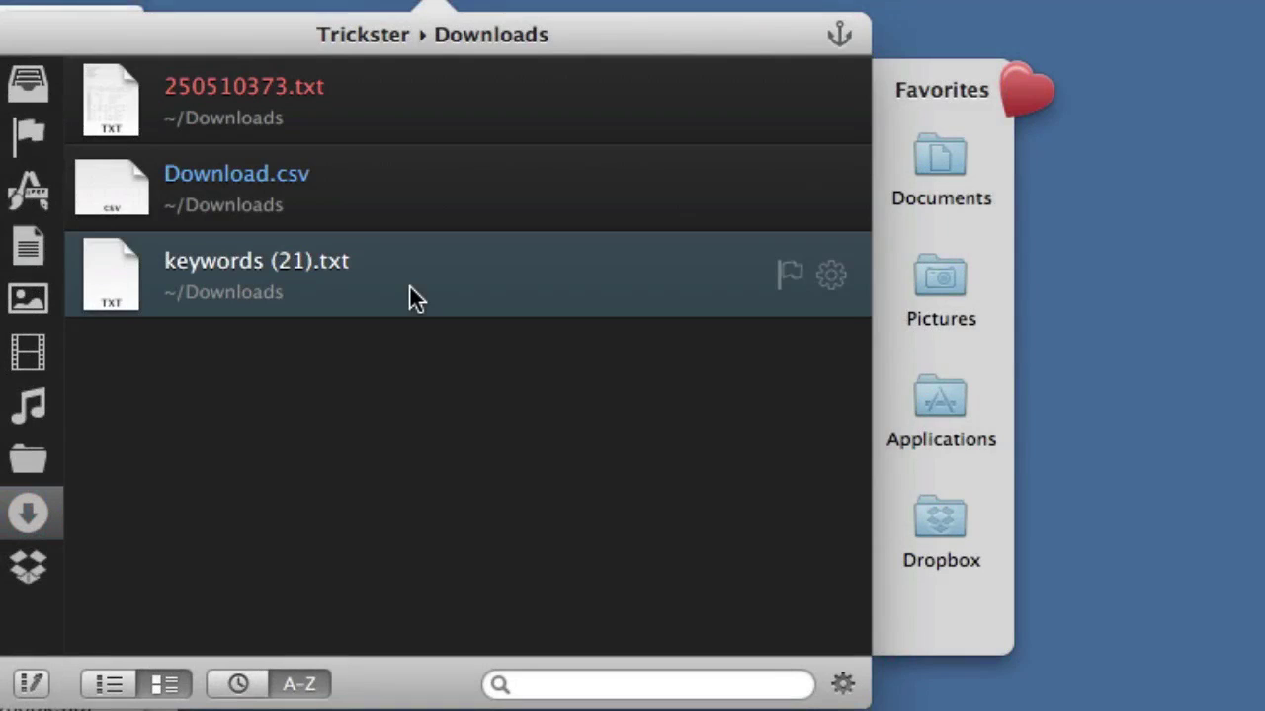
pyautogui.press('space')
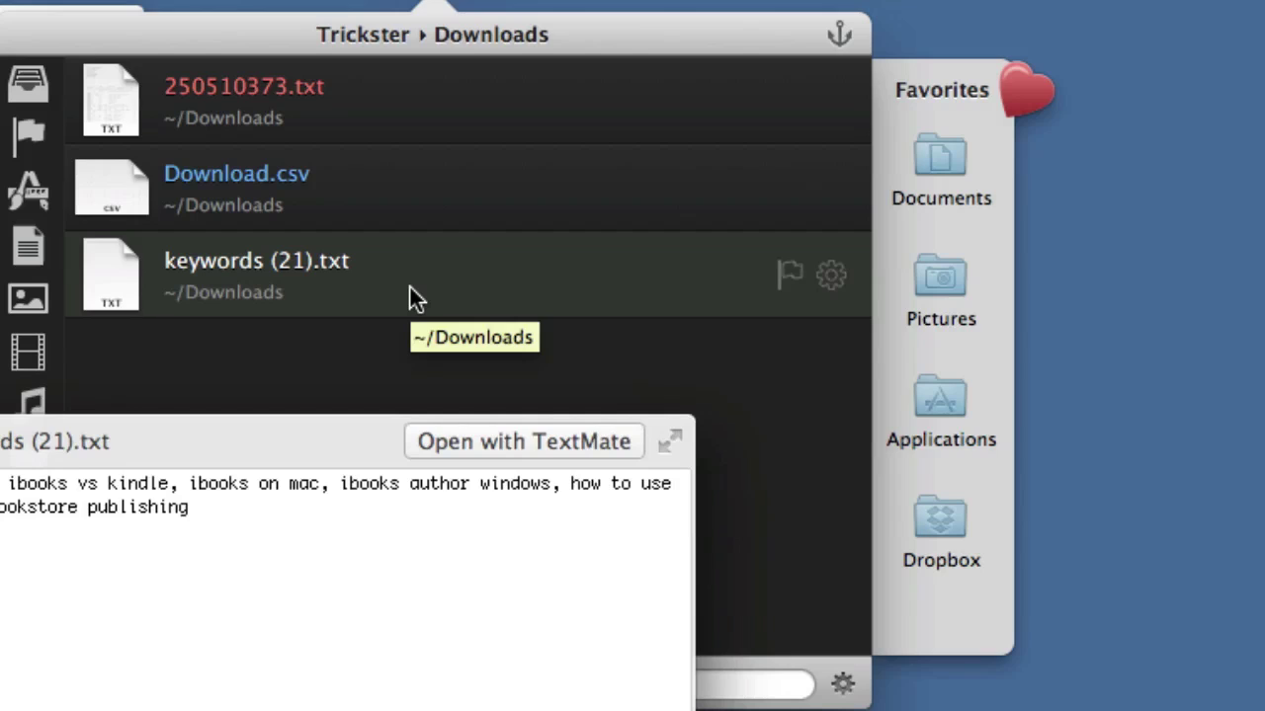
pyautogui.press('space')
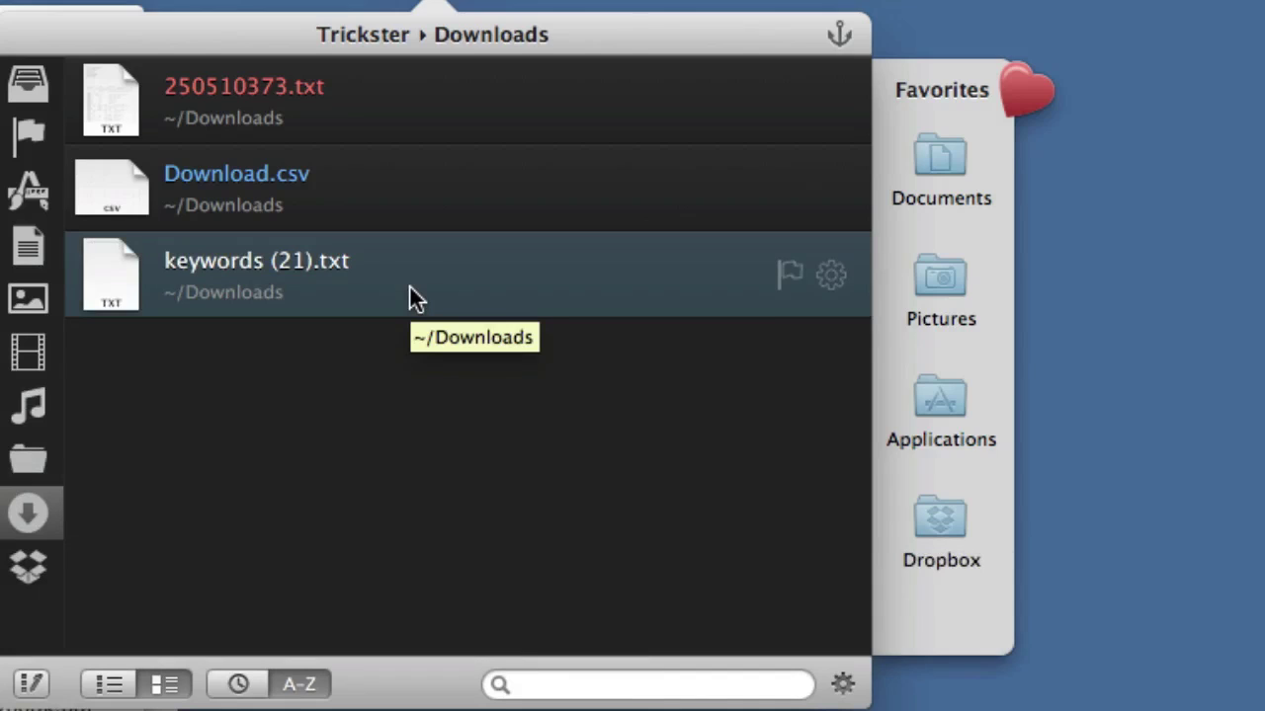
# Step: Step back and forth through the files in the Downloads list, ending with 250510373.txt selected
pyautogui.press('Up')
pyautogui.press('Up')
pyautogui.press('Down')
pyautogui.press('Down')
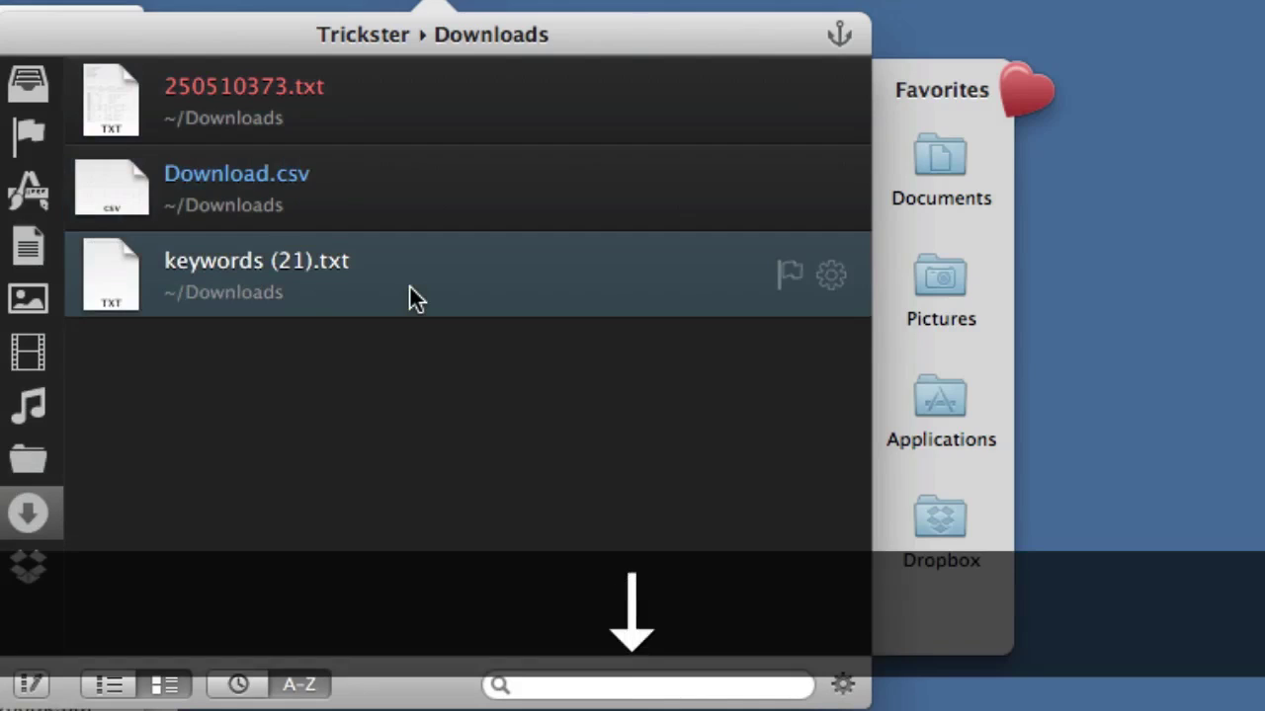
pyautogui.press('Up')
pyautogui.press('Up')
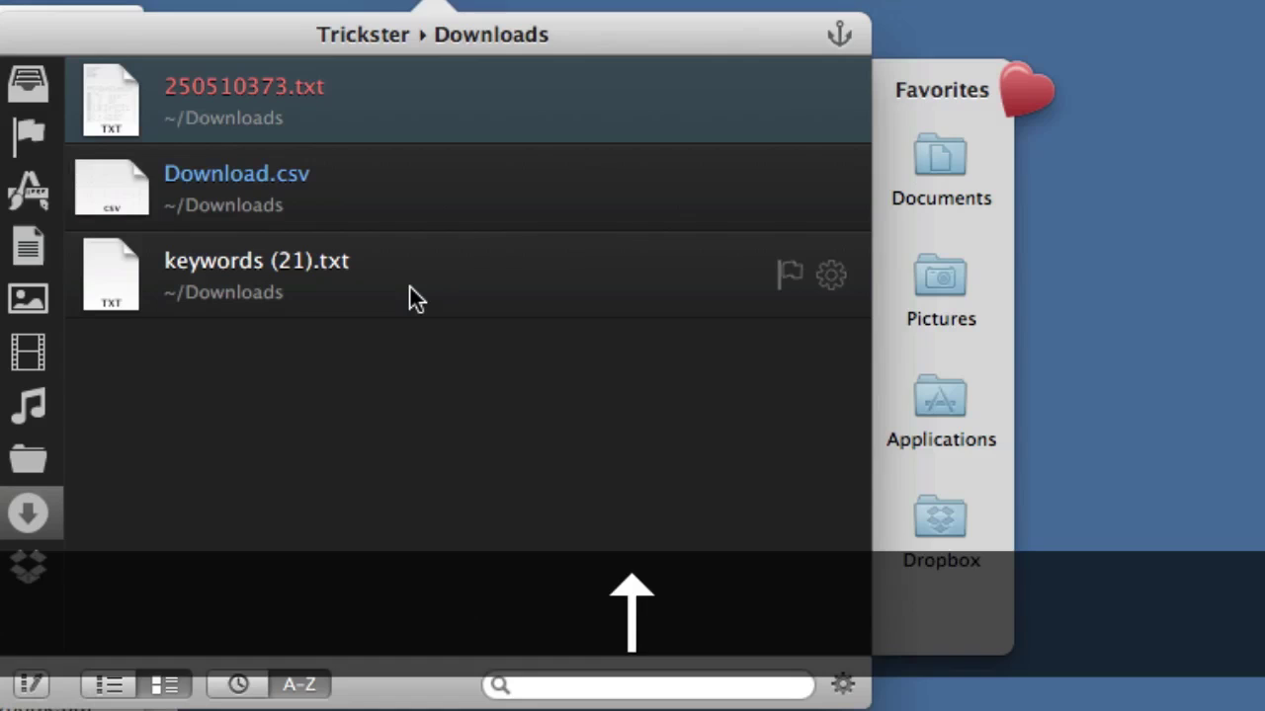
# Step: Switch from Downloads to the Audio category and preview 008548526.wav, closing the preview again
pyautogui.press('Left')
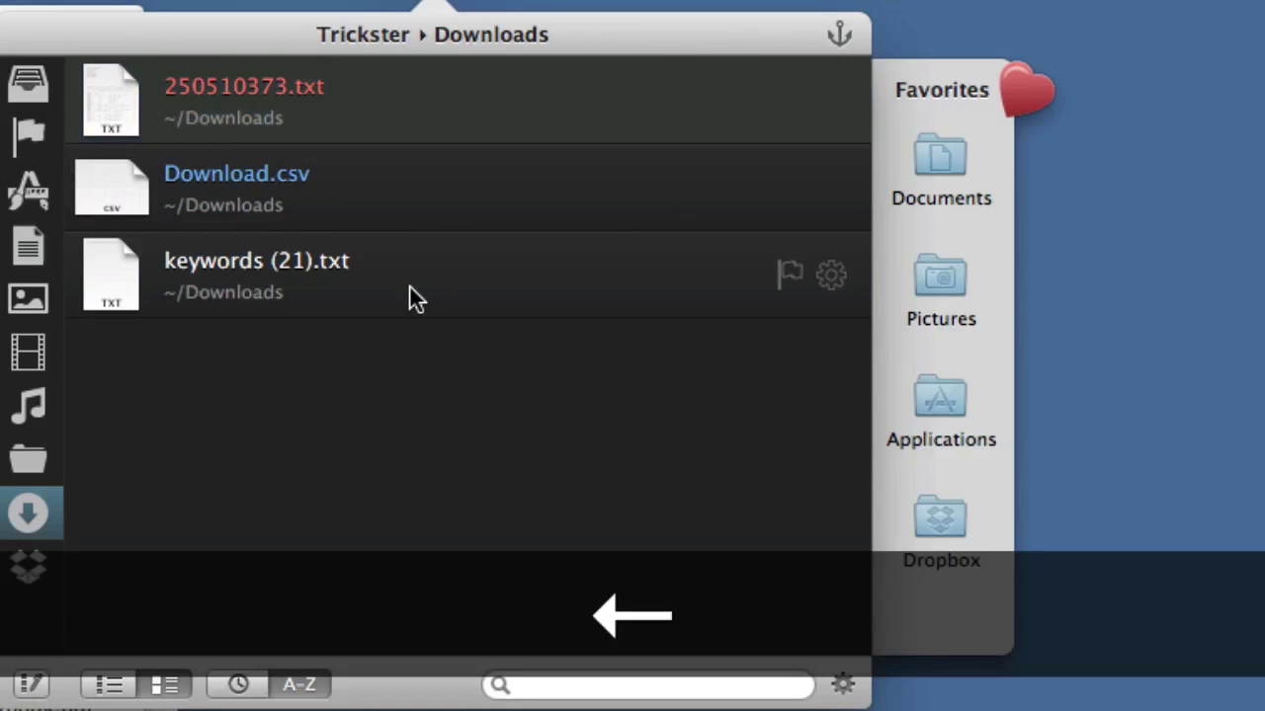
pyautogui.press('Up')
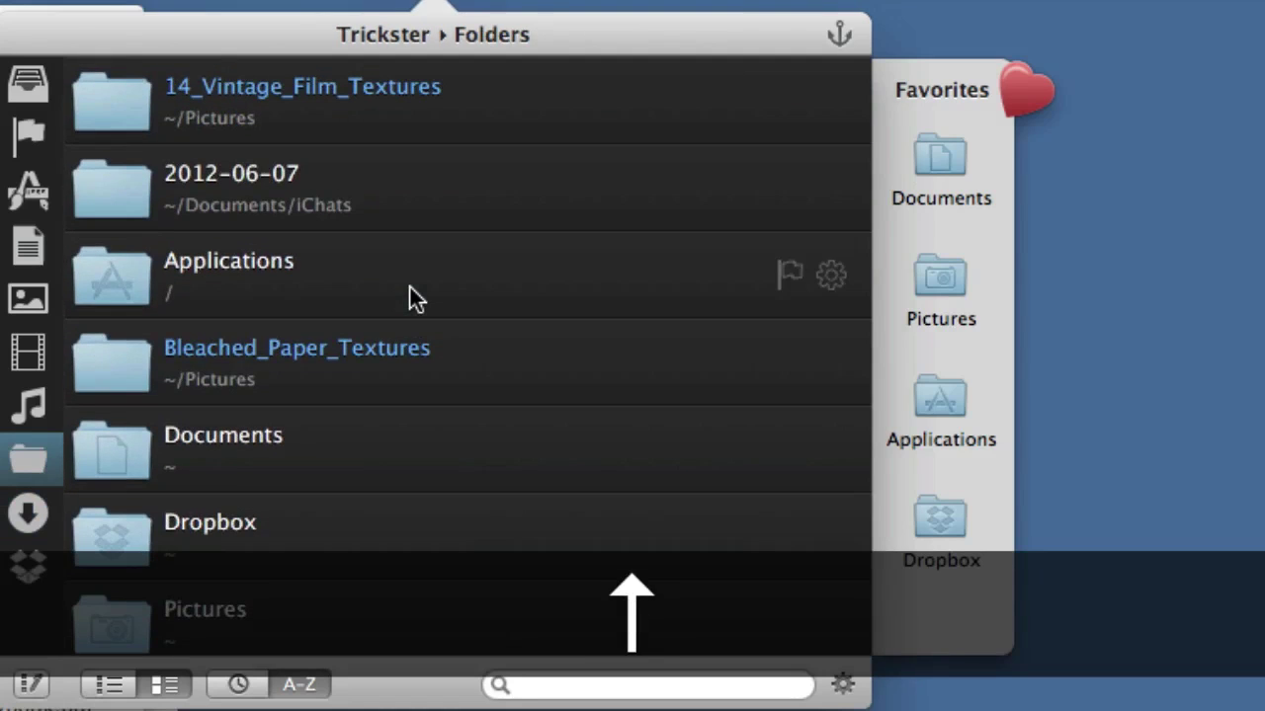
pyautogui.press('Up')
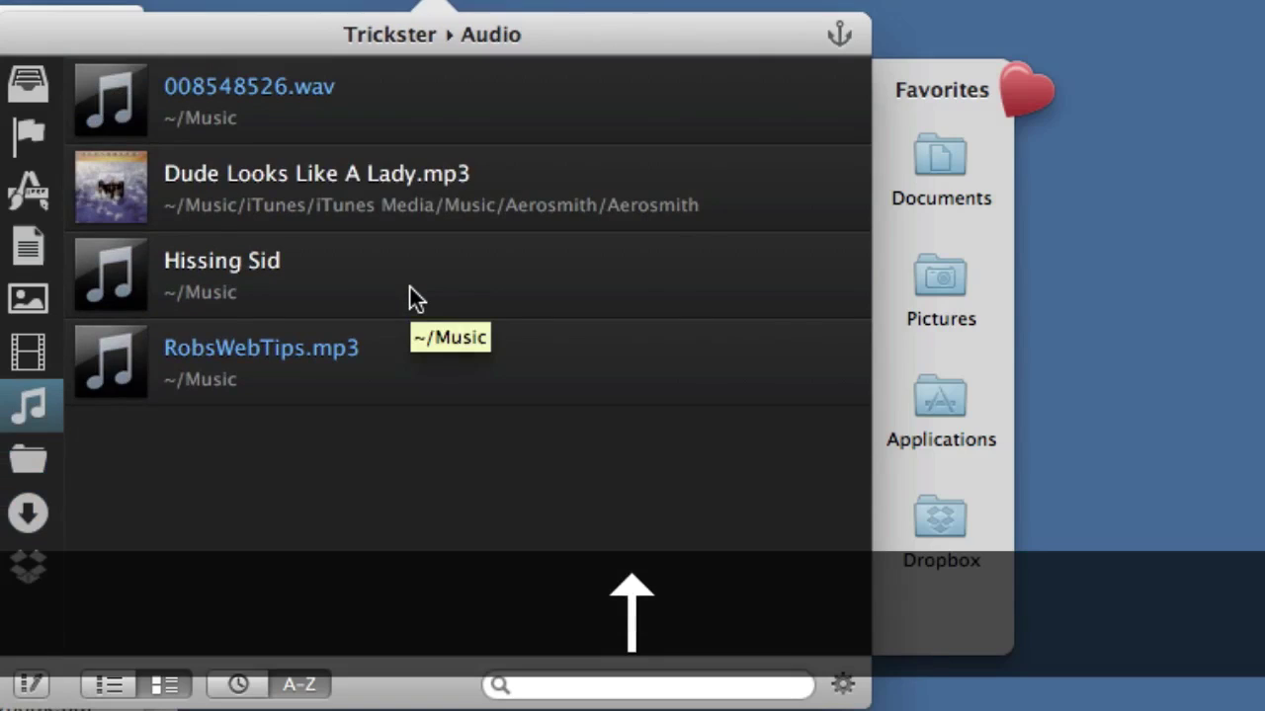
pyautogui.press('Right')
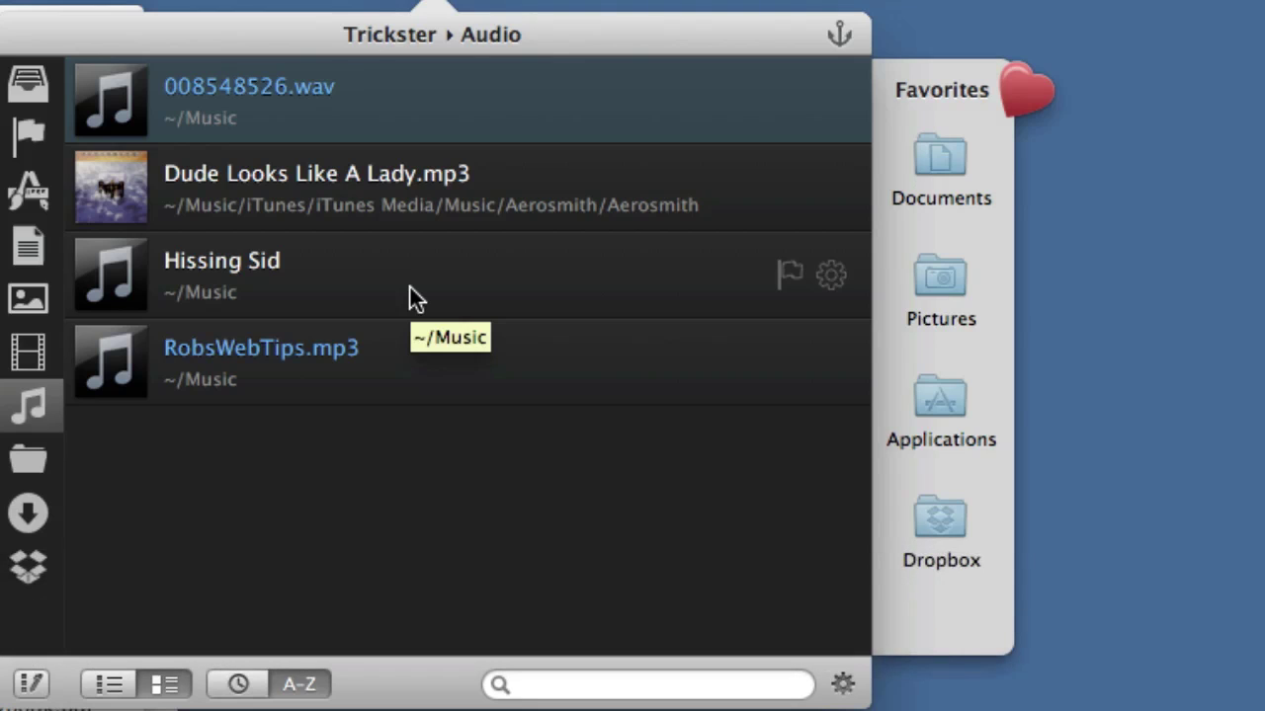
pyautogui.press('space')
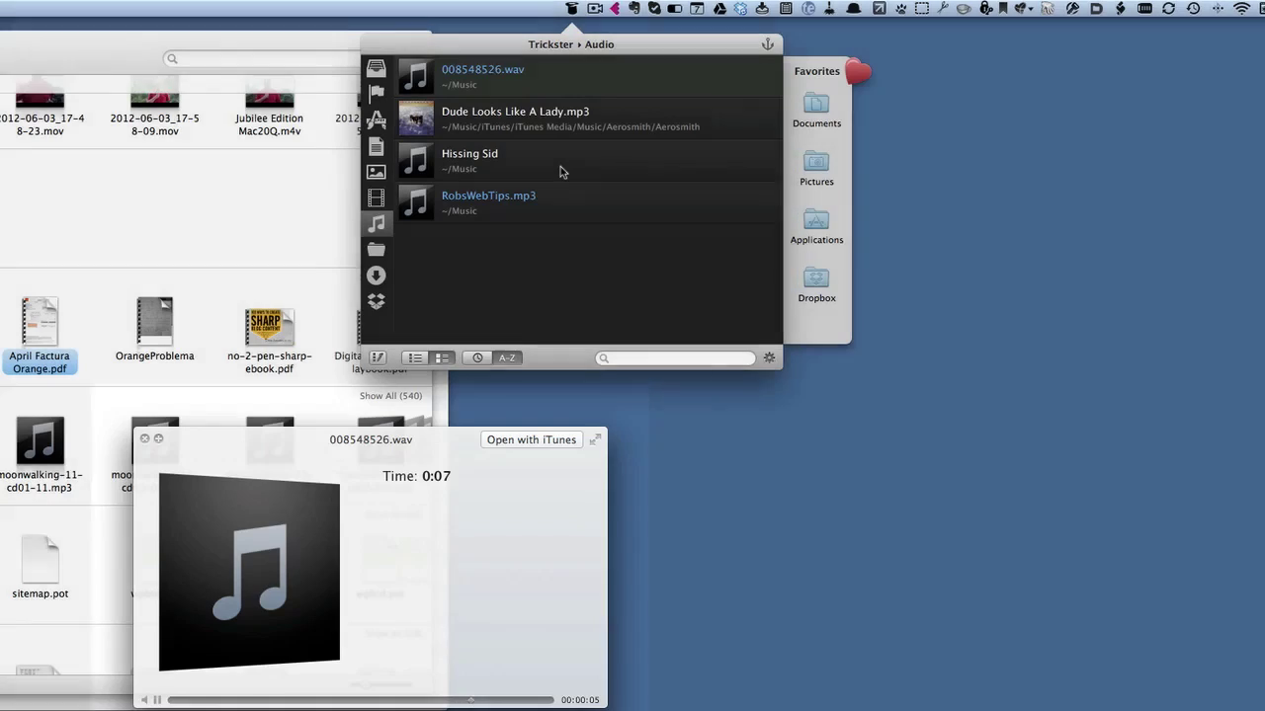
pyautogui.press('space')
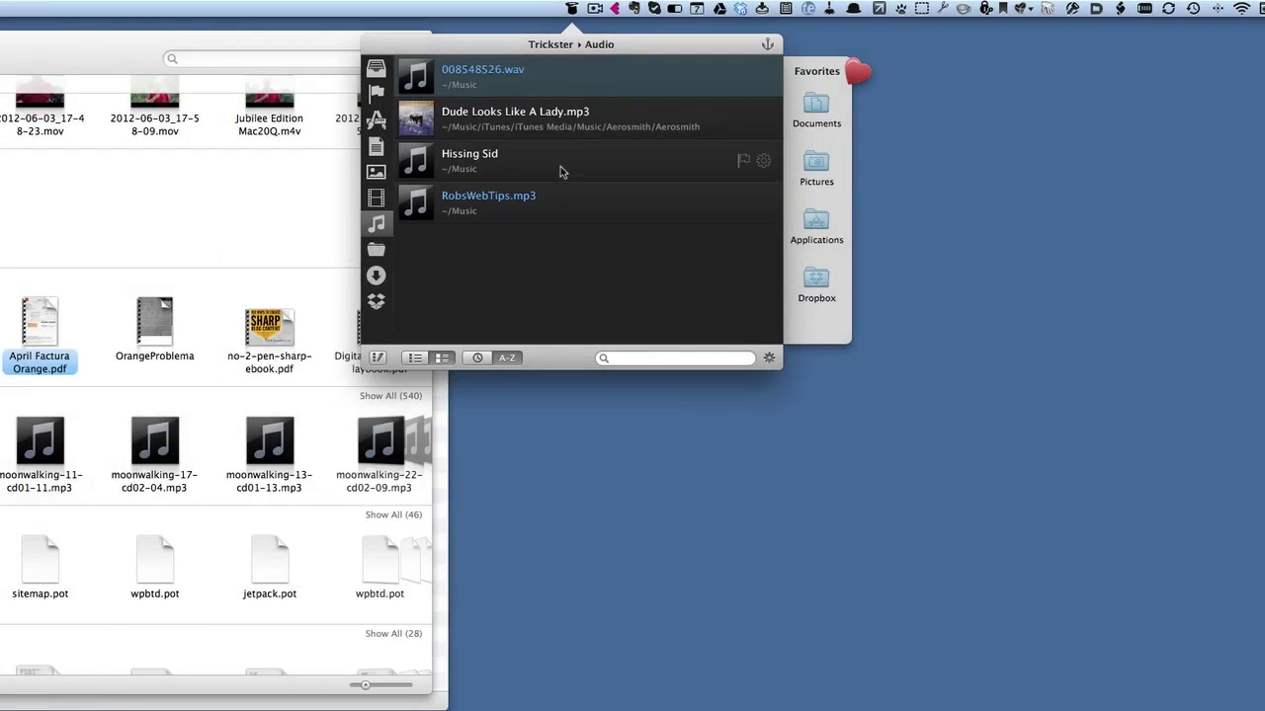
# Step: Switch to the Video category and preview Audio Filters Final Cut Pro X.mp4, closing the preview again
pyautogui.press('Left')
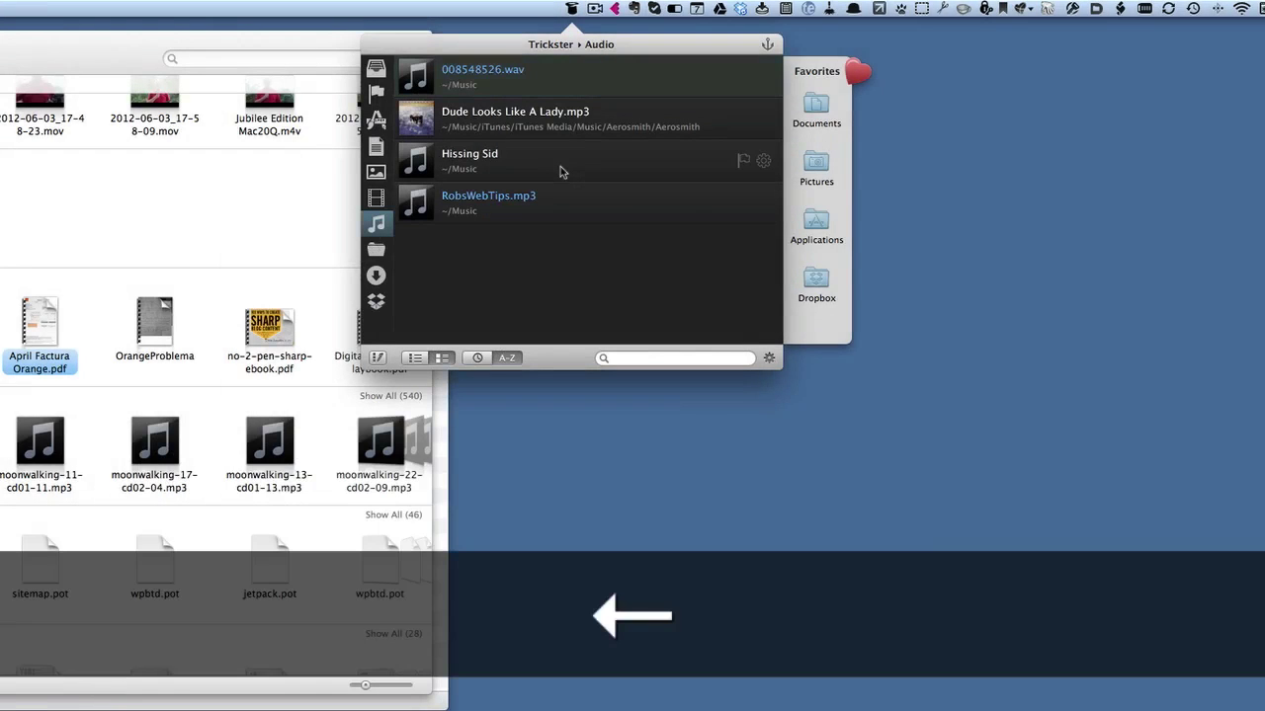
pyautogui.press('Up')
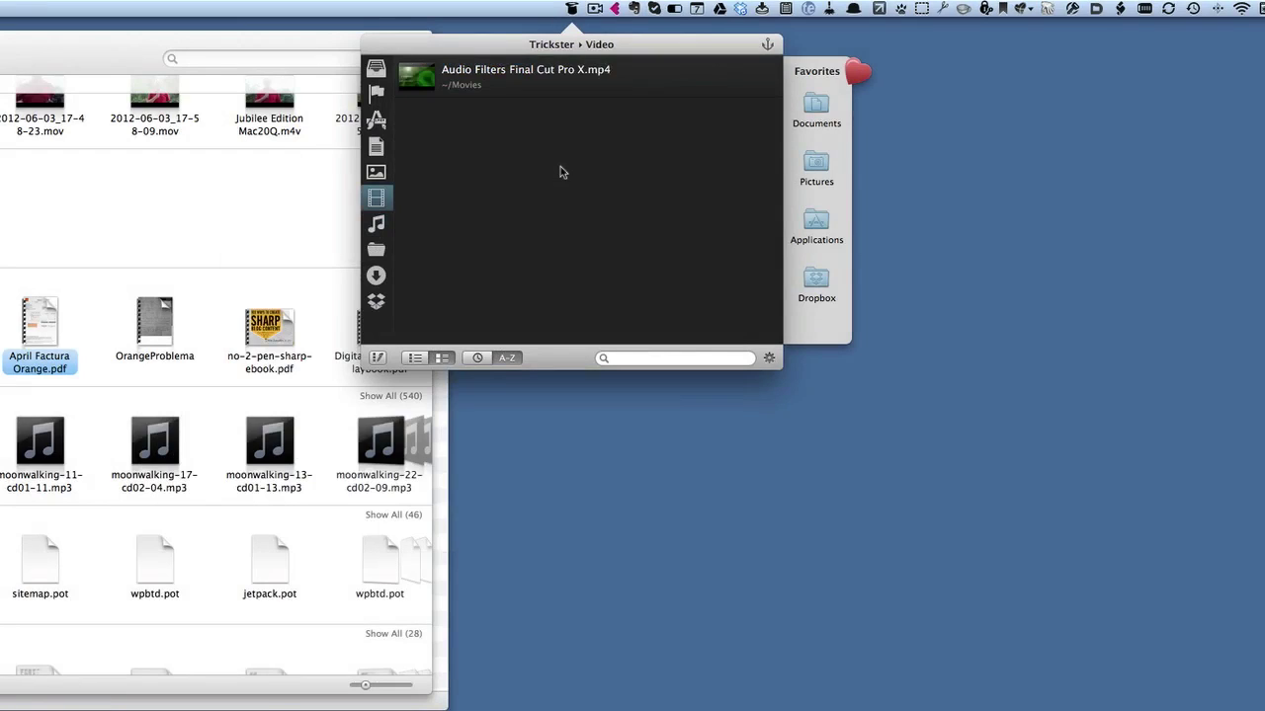
pyautogui.press('Right')
pyautogui.press('Right')
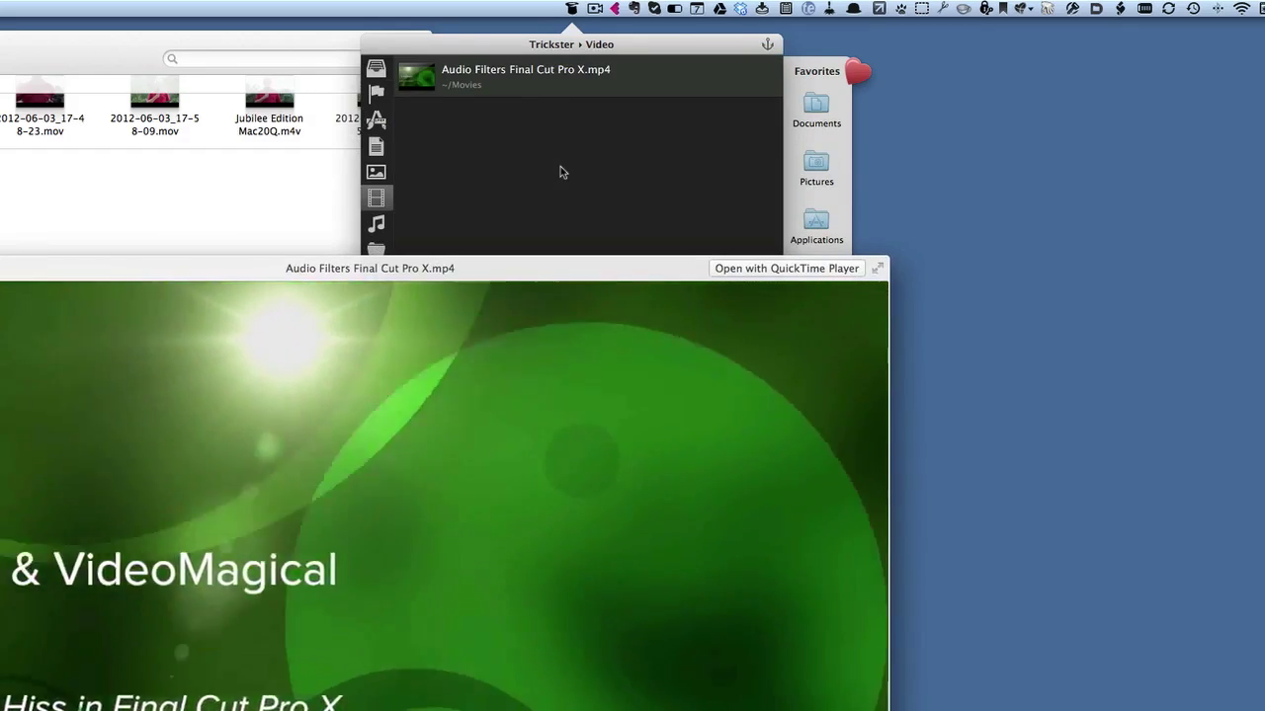
pyautogui.press('space')
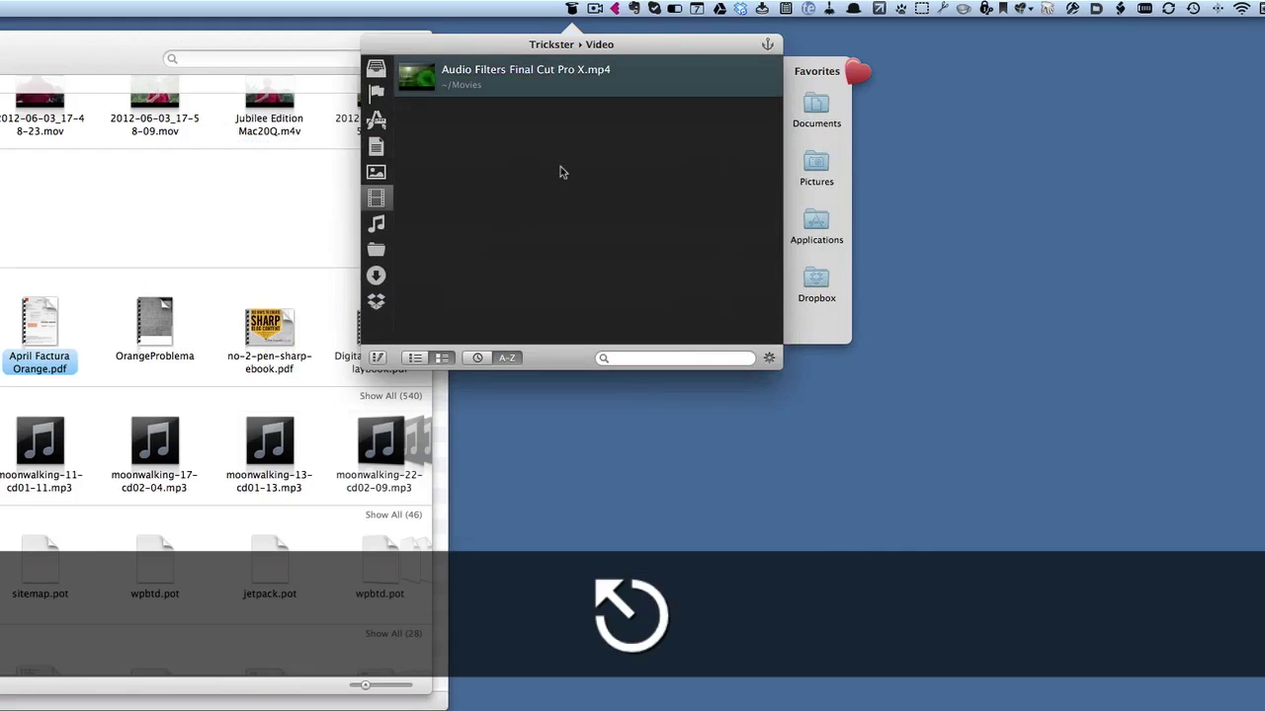